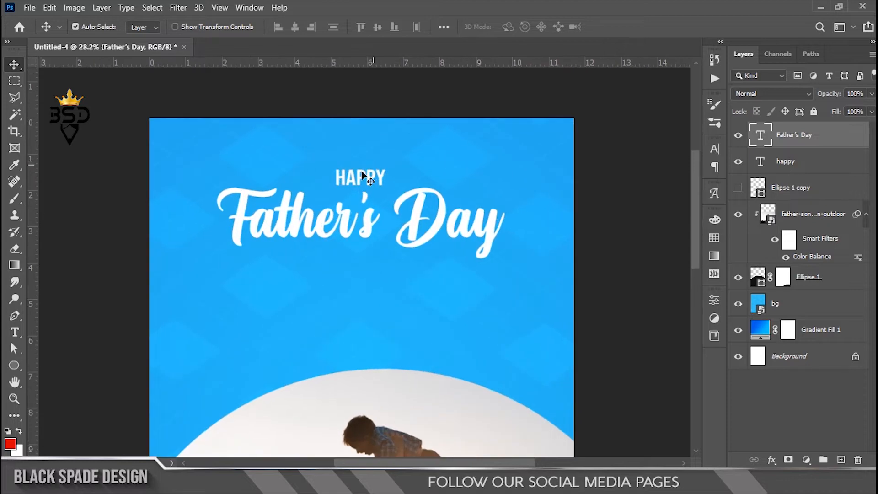
Step: Duplicate the HAPPY text below the Father's Day title and change the copy to CELEBRATION
left_click(371, 184)
left_click_drag(363, 185, 365, 271)
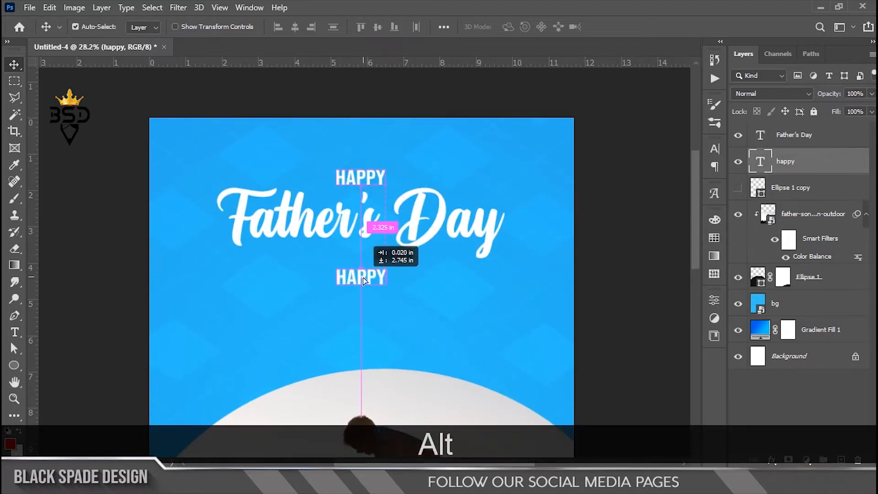
double_click(760, 161)
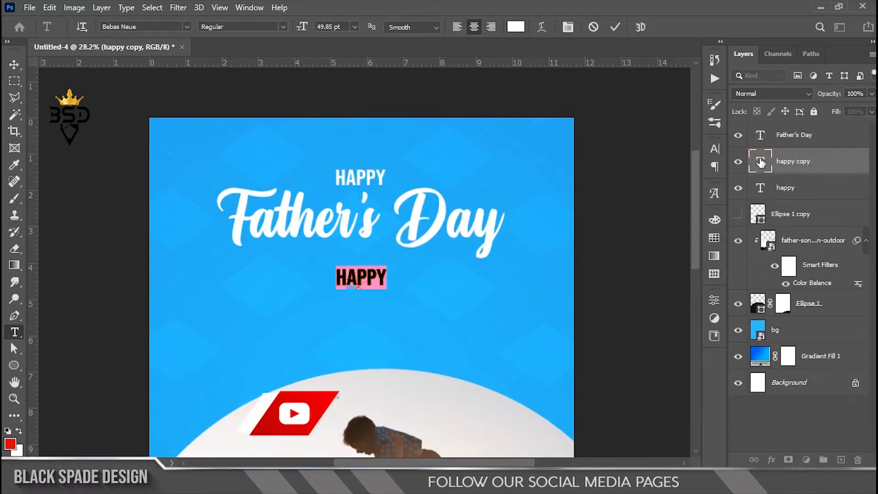
type("CELEBRATION")
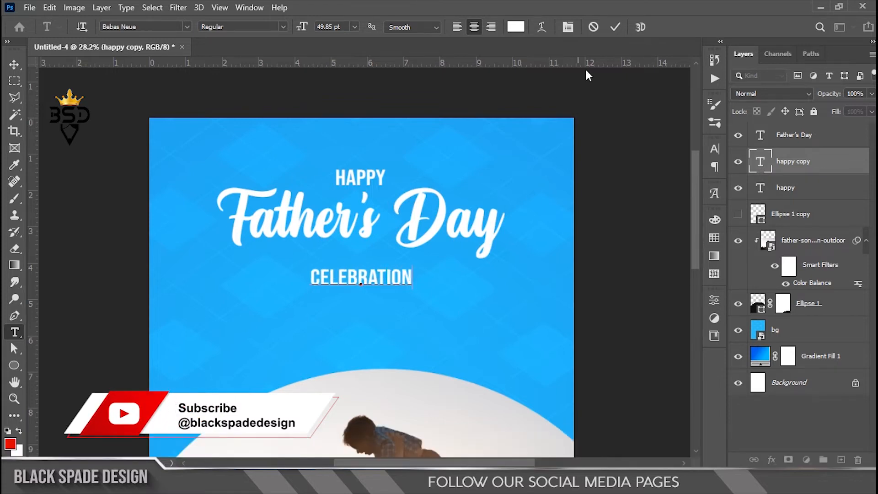
left_click(616, 27)
Step: Open the FD image from the Anniversary 22 folder and cut the lassoed mustache onto its own layer
key("ctrl+minus")
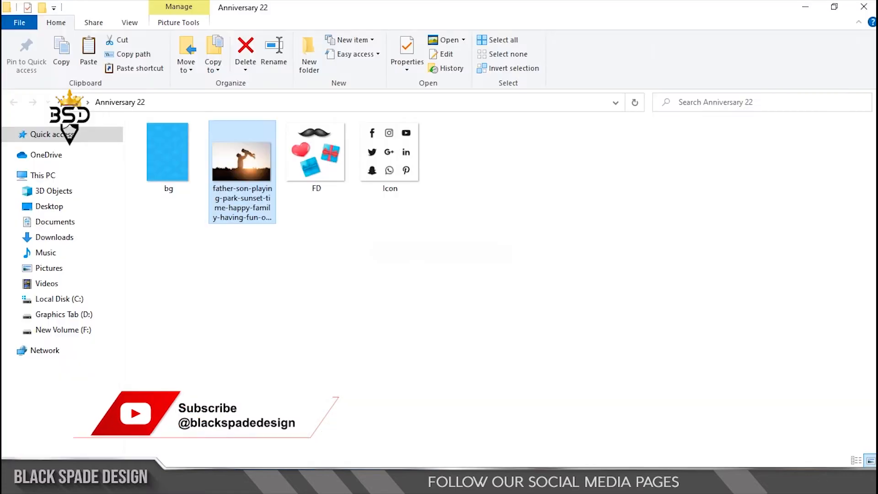
left_click_drag(341, 170, 514, 40)
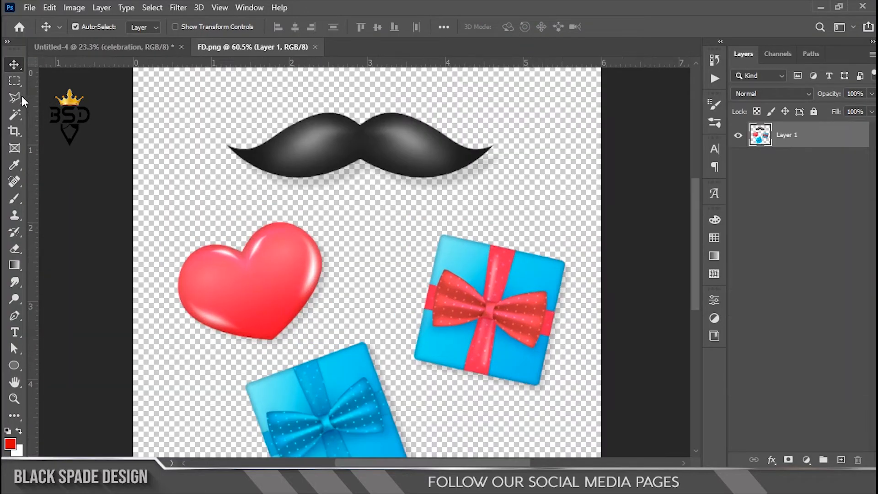
right_click(21, 96)
left_click(38, 96)
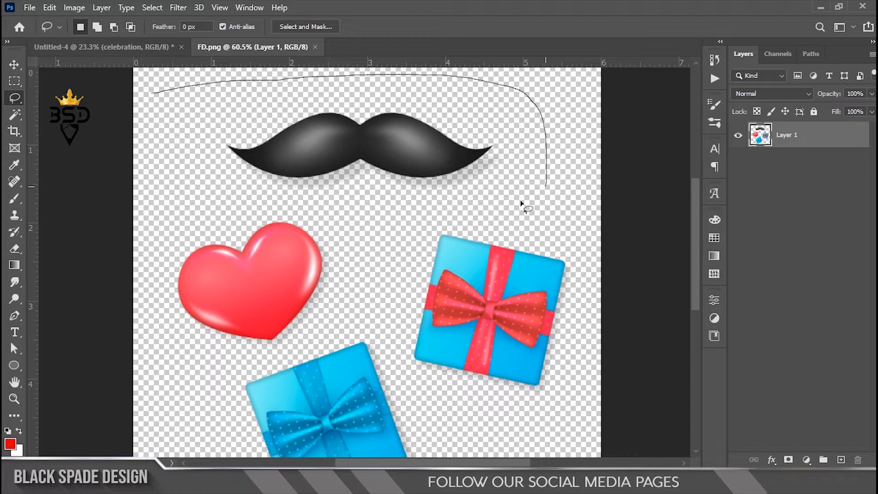
left_click_drag(166, 139, 158, 105)
right_click(296, 158)
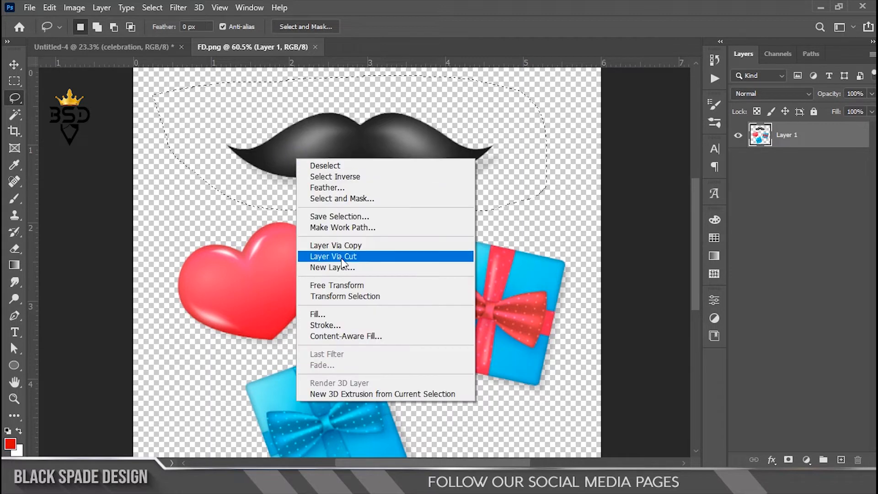
left_click(341, 255)
Step: Bring the mustache into the poster document and stack its layer above the Father's Day text
key("v")
left_click_drag(312, 129, 378, 172)
left_click_drag(784, 167, 781, 126)
Step: Scale the mustache to about 110% and nudge it down to sit between the title and CELEBRATION
scroll(426, 172, "up", 3)
key("space")
left_click_drag(389, 165, 461, 199)
key("ctrl+t")
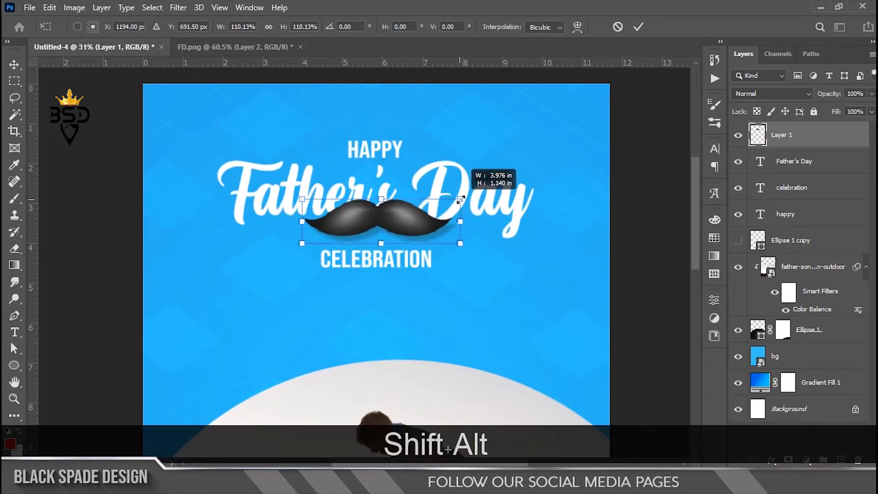
key("Return")
key("Down")
key("Down")
key("Down")
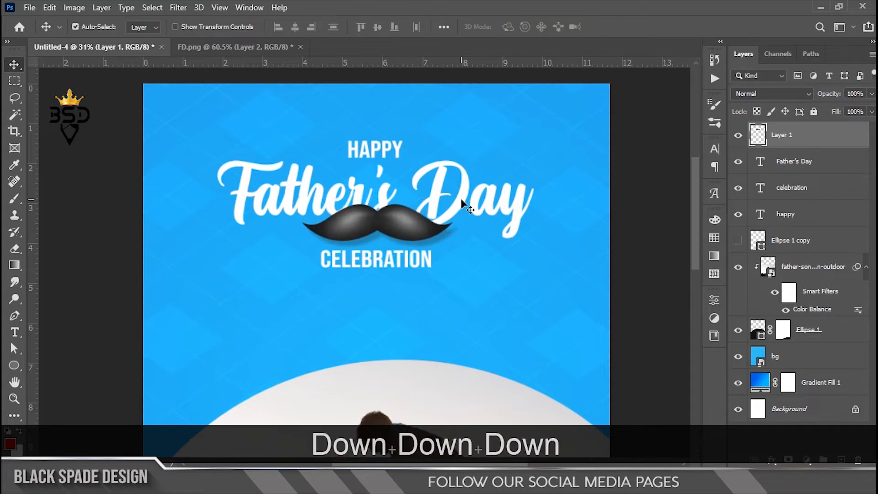
Step: Examine the mustache's placement against the title and the rest of the poster
scroll(363, 222, "down", 2)
scroll(364, 218, "down", 1)
scroll(374, 208, "up", 3)
key("space")
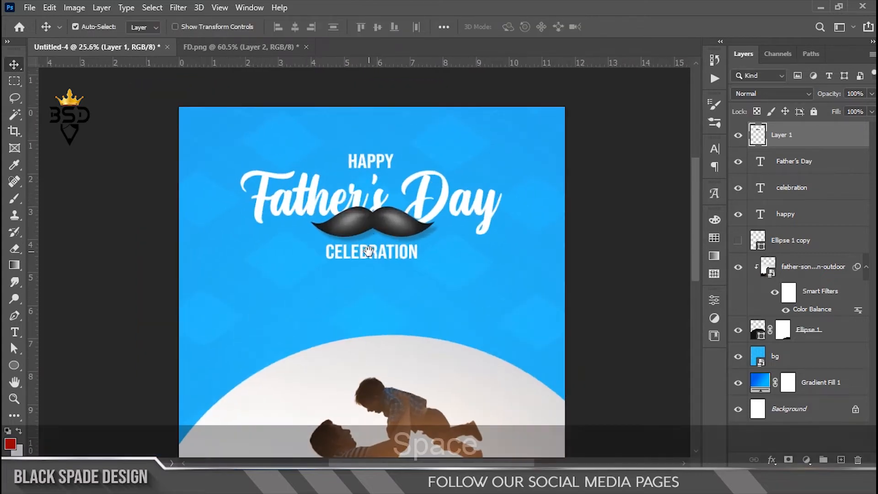
left_click_drag(369, 250, 384, 237)
scroll(419, 208, "down", 1)
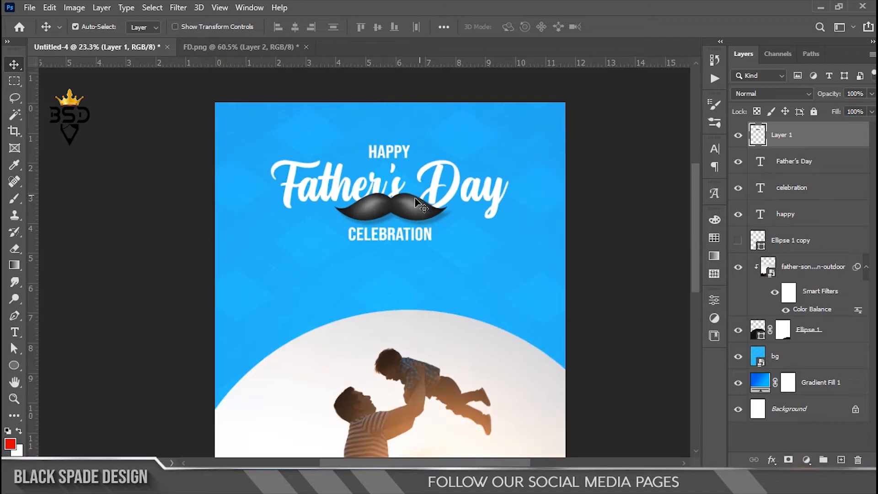
scroll(376, 217, "up", 1)
key("space")
left_click_drag(376, 234, 388, 205)
key("space")
scroll(390, 229, "up", 2)
key("space")
Step: Copy the first three lines under New from the lorem ipsum file in Notepad and return to the poster
left_click(570, 483)
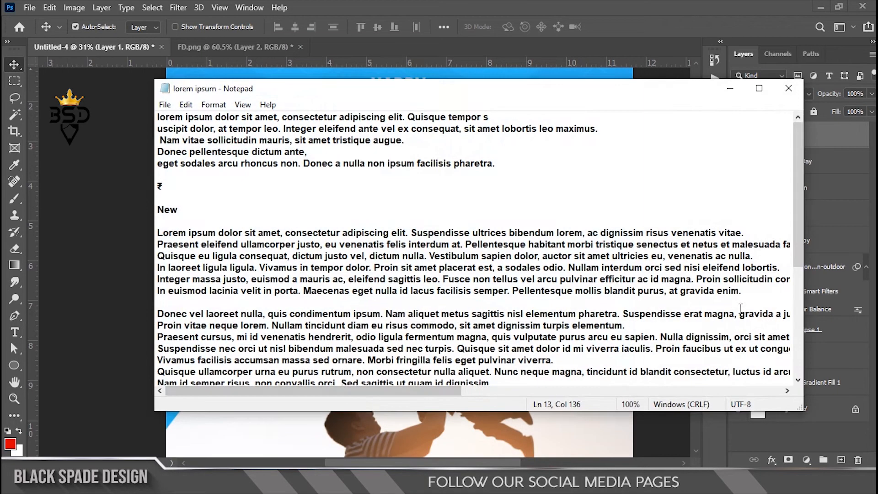
left_click_drag(761, 256, 128, 245)
left_click_drag(775, 255, 155, 235)
key("ctrl+c")
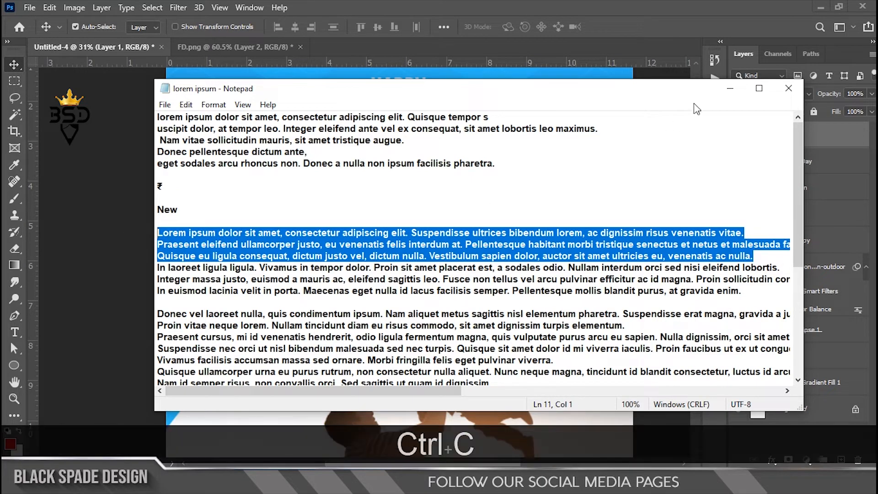
left_click(728, 91)
Step: Paste the copied lorem ipsum lines as a new text layer below CELEBRATION
key("t")
left_click(401, 236)
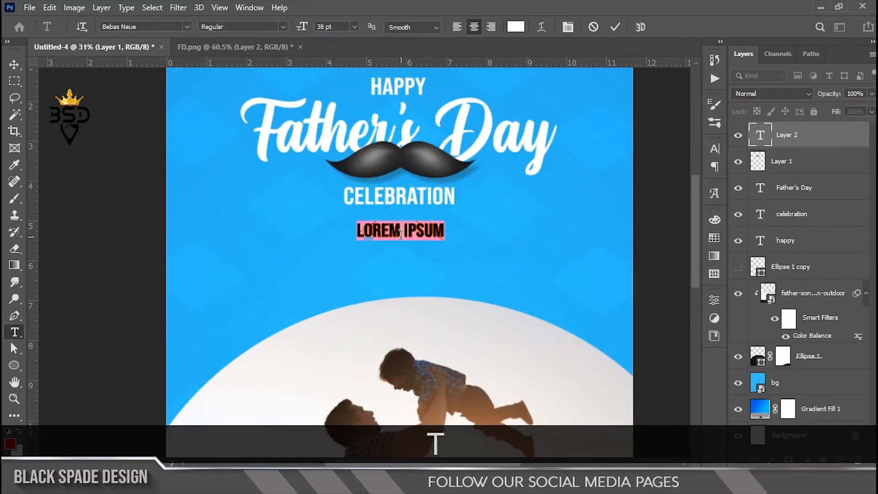
key("ctrl+v")
Step: Format the whole pasted paragraph in Arial with 100% vertical scale and All Caps
key("ctrl+a")
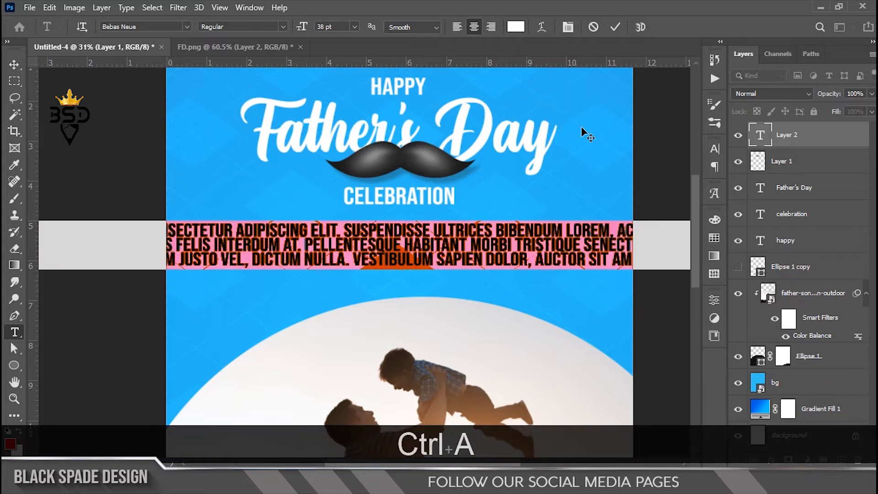
left_click(572, 27)
left_click(638, 167)
left_click(609, 220)
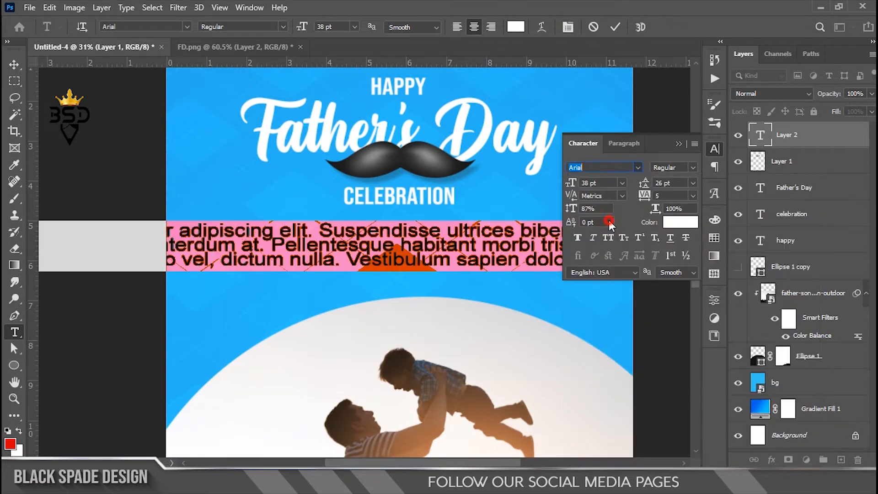
type("100")
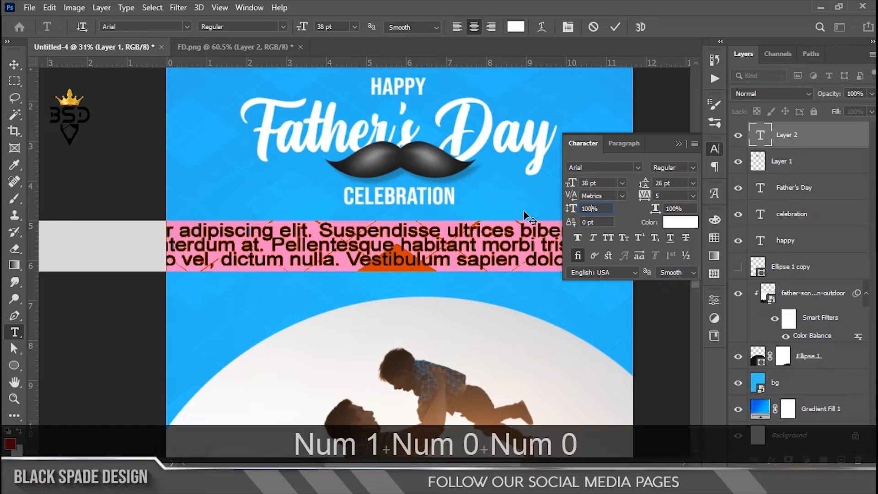
key("Return")
left_click(608, 238)
Step: Set the paragraph's leading to Auto and its font style to Bold
left_click(692, 182)
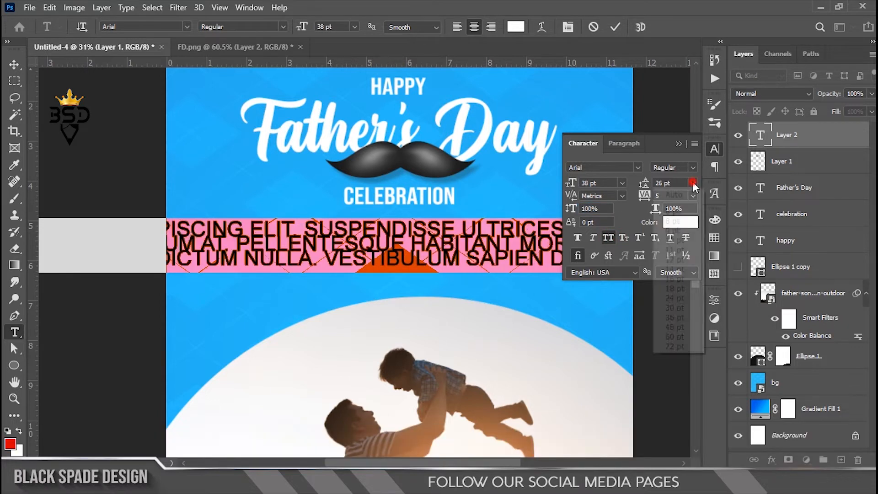
left_click(673, 173)
left_click(693, 167)
left_click(671, 200)
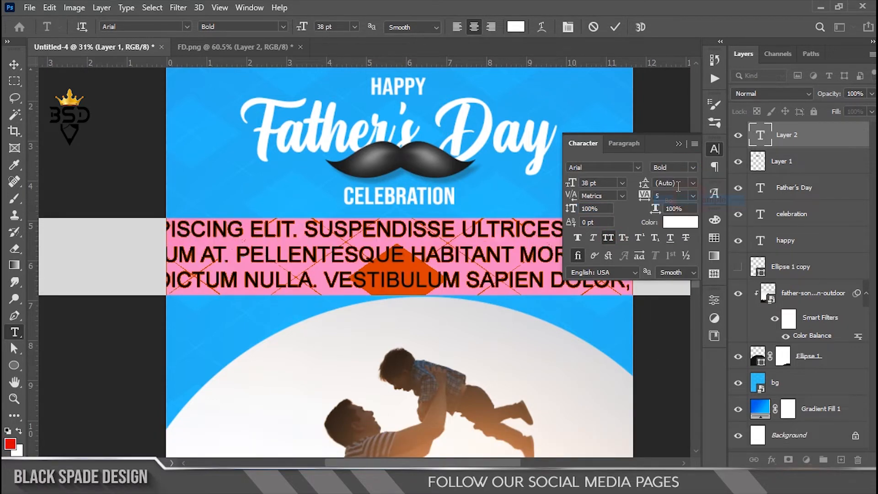
Step: Set the paragraph's tracking to 0 and its font size to 8 pt, and commit the text
left_click_drag(570, 182, 567, 183)
left_click(693, 196)
left_click(676, 255)
left_click_drag(570, 183, 556, 184)
left_click(615, 27)
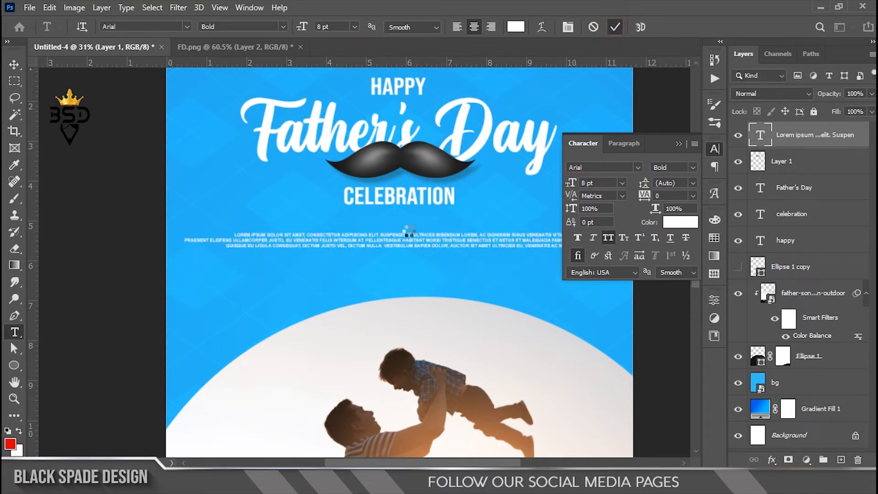
Step: Rebreak the paragraph into four centred lines and recolour it with dark grey #1f1f1e sampled from the mustache
key("BackSpace")
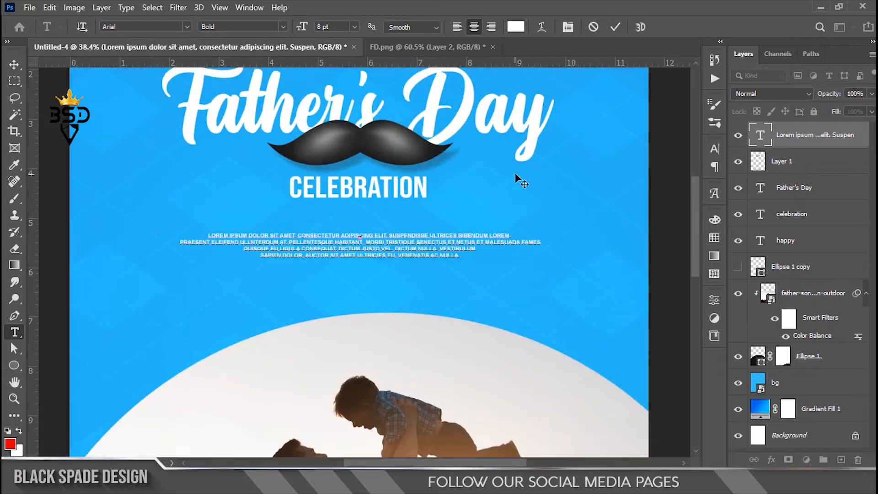
key("ctrl+a")
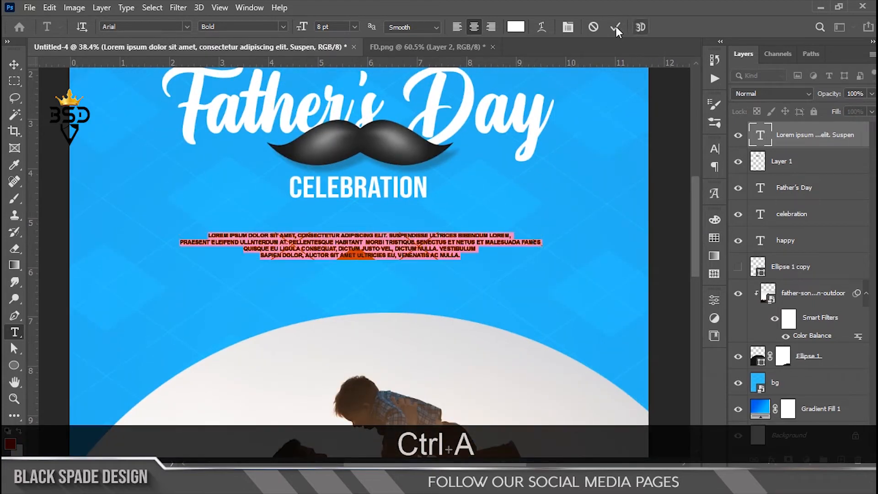
left_click(515, 26)
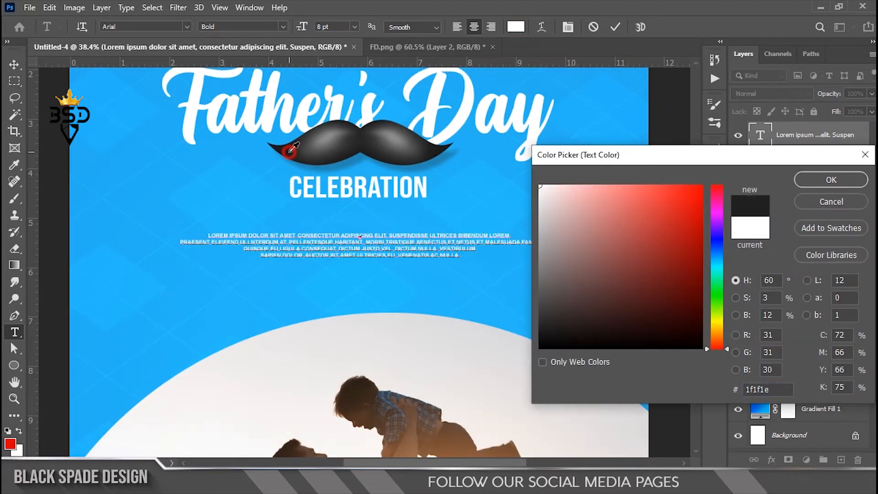
left_click(292, 147)
left_click(821, 183)
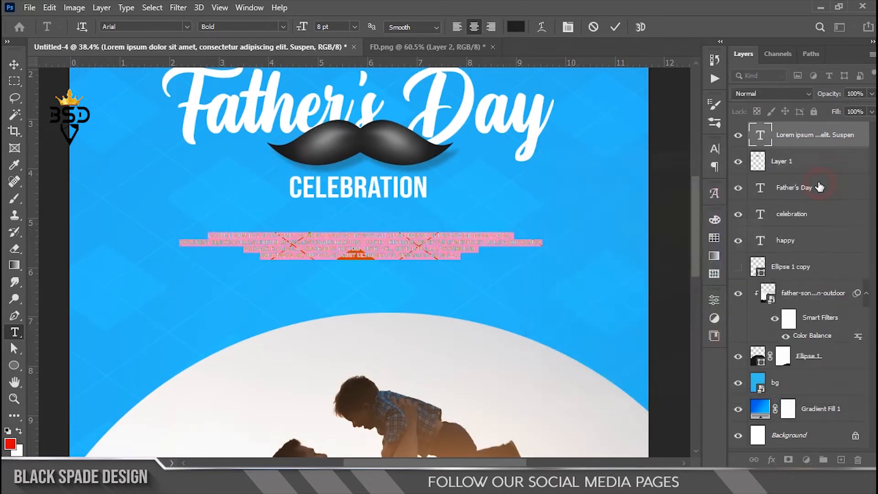
left_click(616, 28)
Step: Scale the paragraph up from its centre to about 122.5%
key("v")
key("ctrl+t")
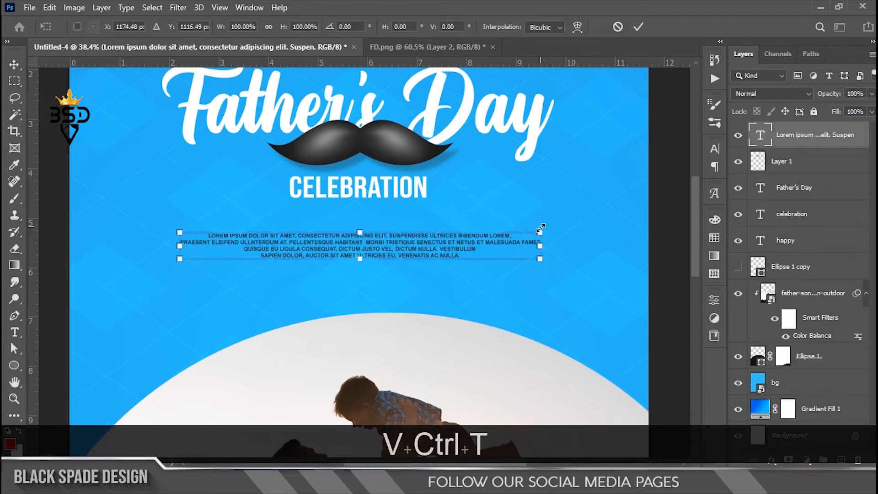
left_click_drag(558, 224, 582, 223)
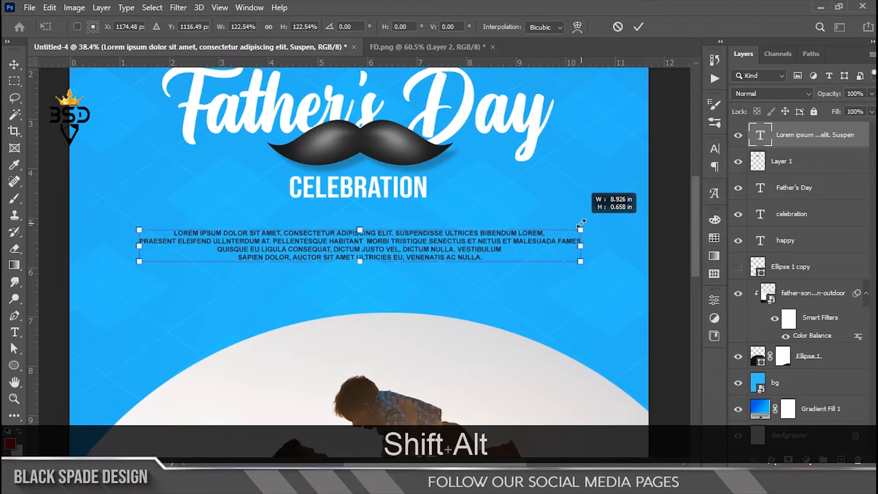
scroll(477, 256, "down", 2)
Step: Nudge the paragraph up until it sits close beneath CELEBRATION
key("Up")
key("Up")
key("Up")
key("Up")
key("Up")
key("Up")
key("Up")
key("Up")
key("Up")
key("Up")
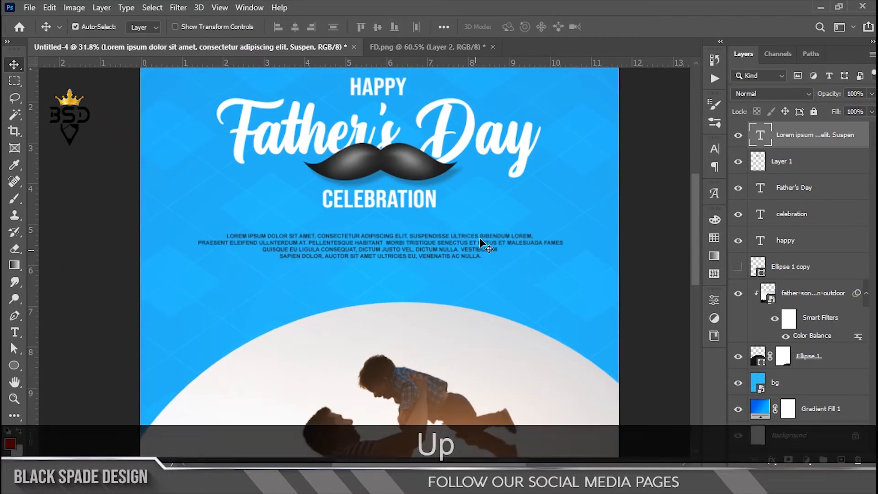
key("Up")
key("Up")
key("Up")
Step: Scale the paragraph down slightly from its centre to about 98%
scroll(467, 241, "up", 3)
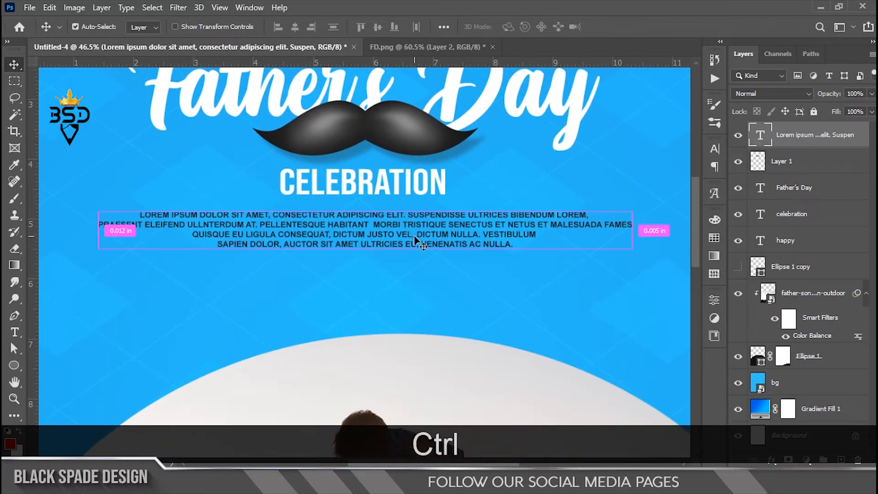
key("ctrl+t")
left_click_drag(631, 211, 628, 213)
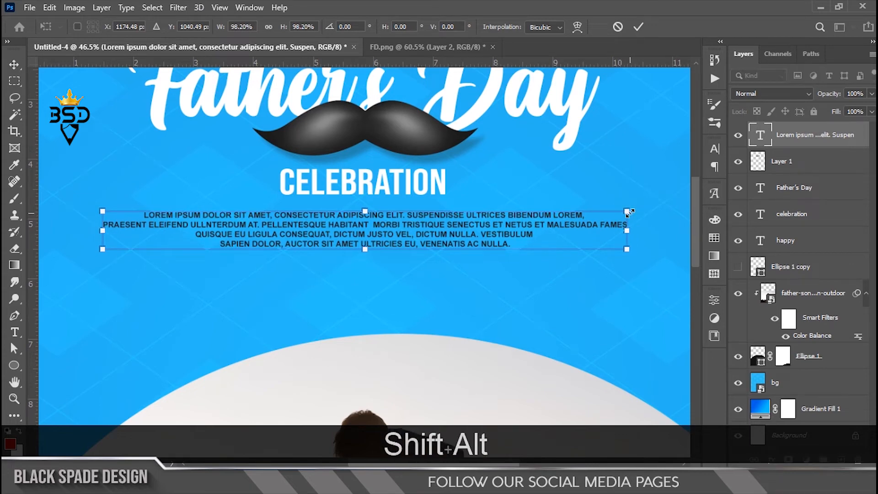
key("Return")
Step: Set the paragraph's leading to 15 pt
double_click(760, 135)
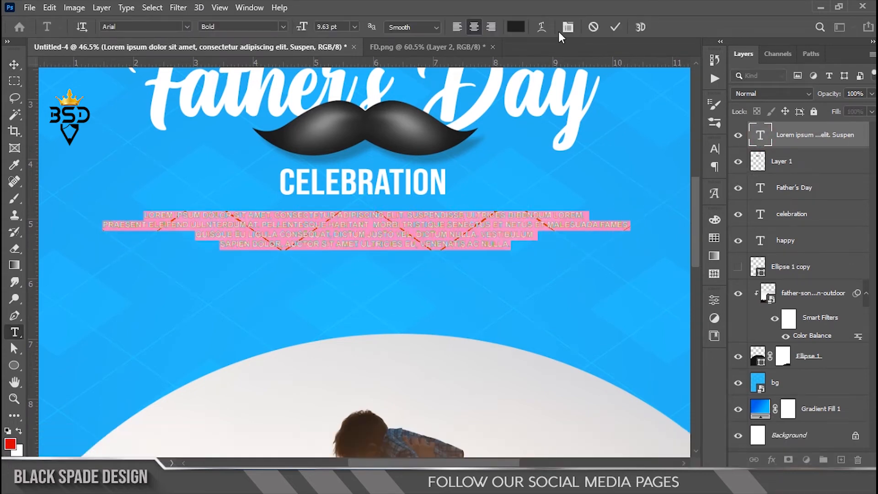
left_click(567, 27)
left_click_drag(646, 184, 650, 179)
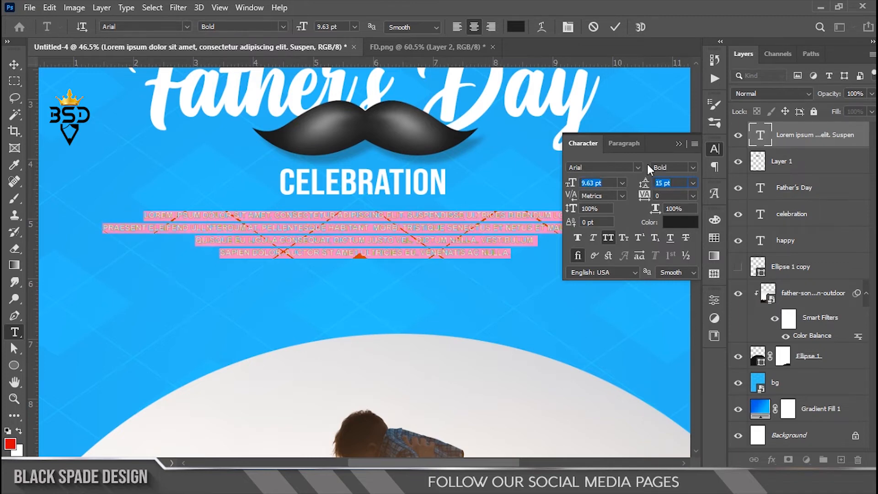
left_click(614, 27)
Step: Scale the paragraph down to about 90% to match the title's width, nudge it up, and collapse the character settings
scroll(403, 206, "down", 3)
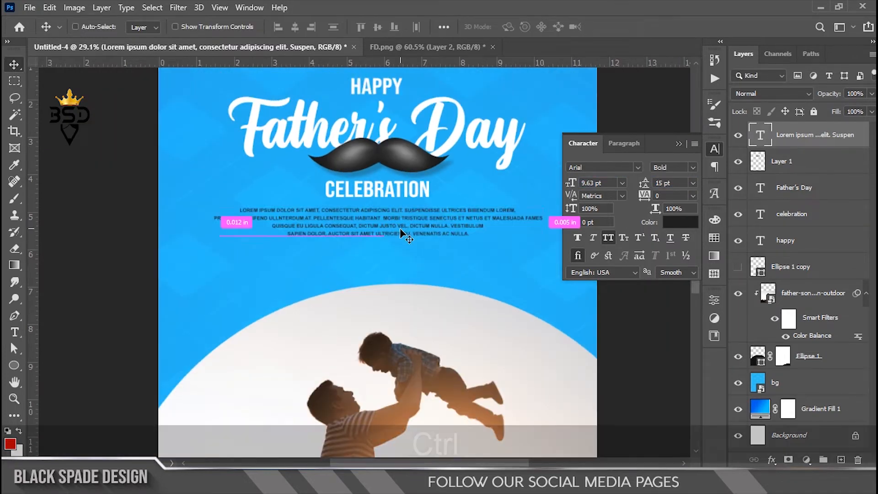
key("ctrl+t")
left_click_drag(547, 206, 529, 205)
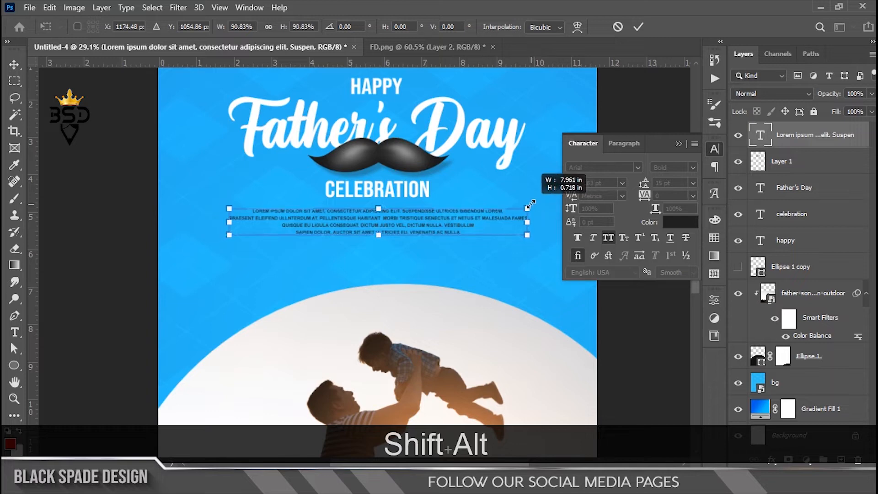
key("Return")
key("Up")
key("Up")
key("Up")
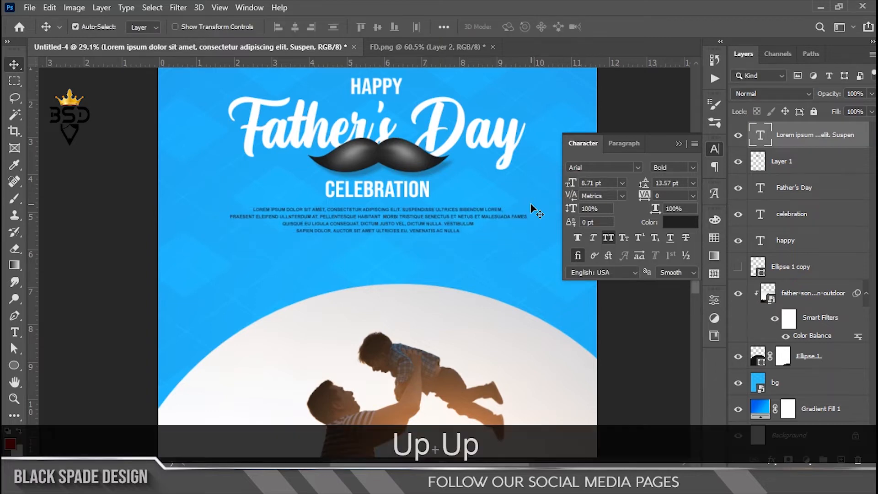
scroll(341, 178, "down", 2)
left_click(679, 144)
scroll(308, 195, "down", 2)
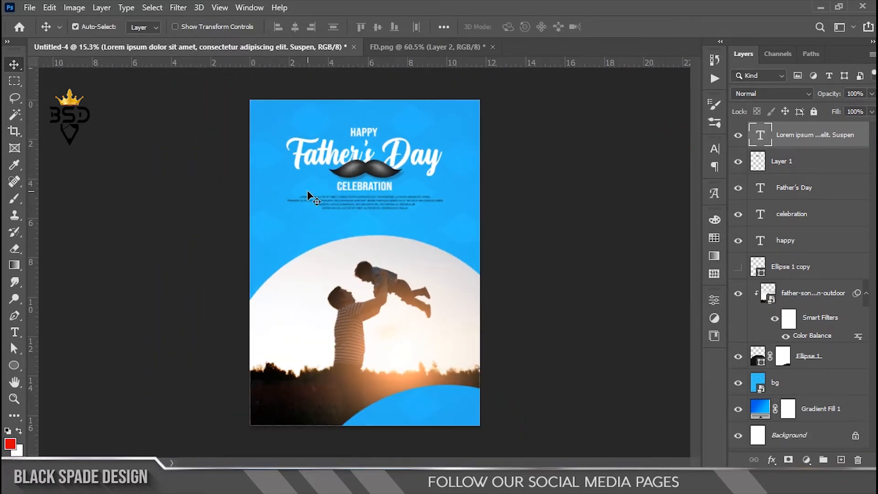
Step: In FD.png, lasso the all-blue gift box on Layer 1 and cut it to a new layer
scroll(326, 286, "up", 1)
scroll(325, 286, "up", 1)
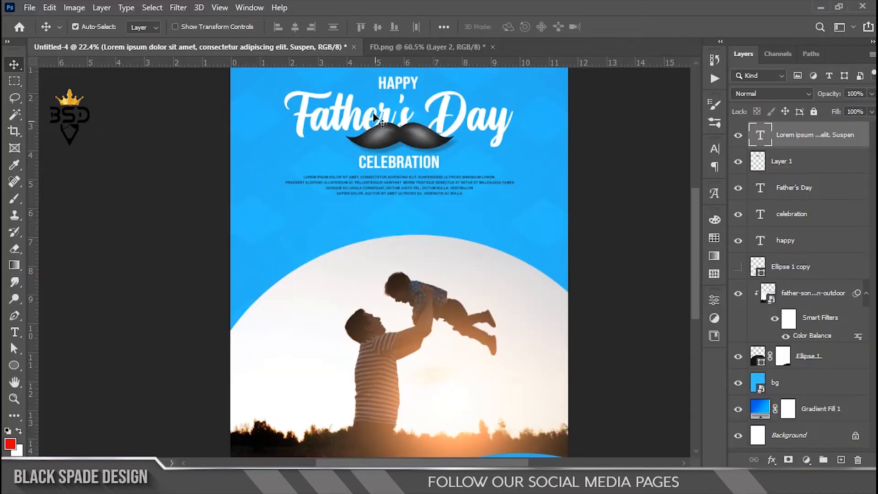
left_click(402, 54)
scroll(324, 270, "down", 3)
scroll(326, 375, "up", 3)
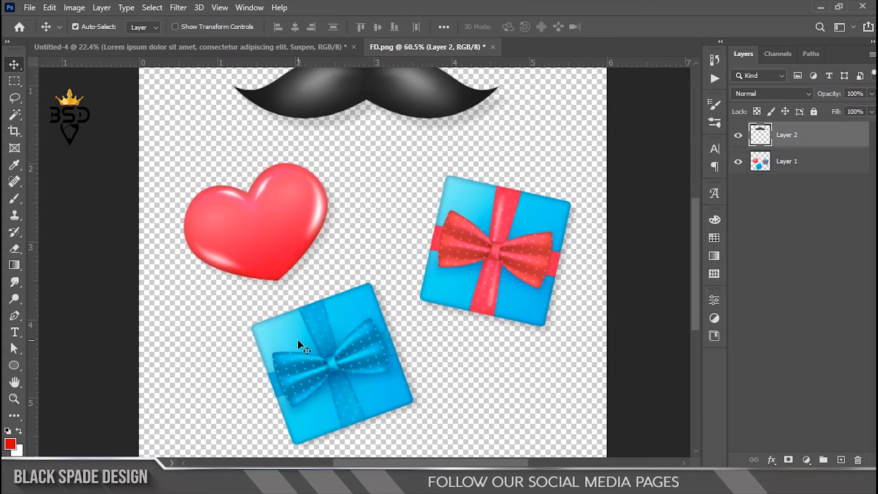
right_click(299, 341)
left_click(323, 345)
key("space")
left_click_drag(338, 367, 337, 294)
left_click(9, 98)
scroll(143, 295, "up", 2)
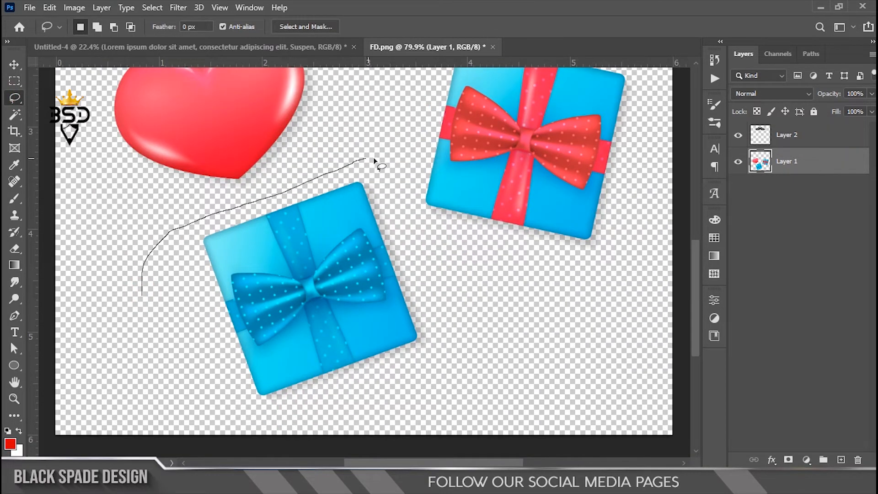
left_click_drag(139, 295, 135, 300)
right_click(343, 99)
left_click(366, 200)
Step: Bring the blue gift into the Untitled-4 poster, enlarge it slightly and place it near the photo arc's left edge
key("v")
mouse_move(337, 286)
left_mouse_down()
mouse_move(258, 76)
mouse_move(192, 47)
mouse_move(319, 257)
left_mouse_up()
left_click_drag(265, 242, 264, 241)
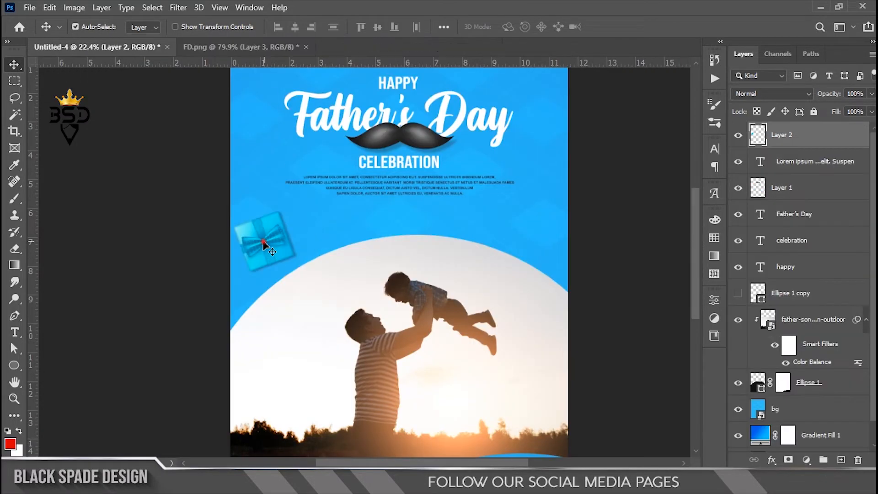
key("ctrl+t")
left_click_drag(301, 224, 309, 217)
left_click_drag(279, 258, 274, 269)
key("Return")
Step: Move the blue gift's layer beneath Ellipse 1, then rotate the gift about -11.6° where it tucks behind the arc's left side
left_click_drag(801, 135, 780, 396)
scroll(271, 267, "up", 3)
left_click_drag(271, 267, 337, 289)
scroll(337, 290, "up", 2)
key("ctrl+t")
left_click_drag(407, 263, 400, 234)
left_click_drag(354, 281, 364, 271)
key("Return")
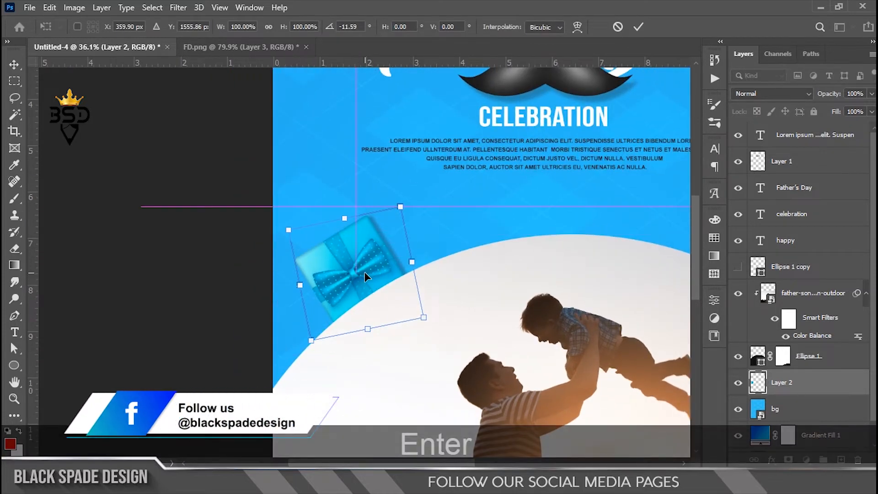
Step: Duplicate the blue gift to the poster's upper-right area, rotated about 56° and scaled to about 84%
scroll(364, 272, "down", 3)
left_click_drag(318, 308, 548, 136)
key("ctrl+t")
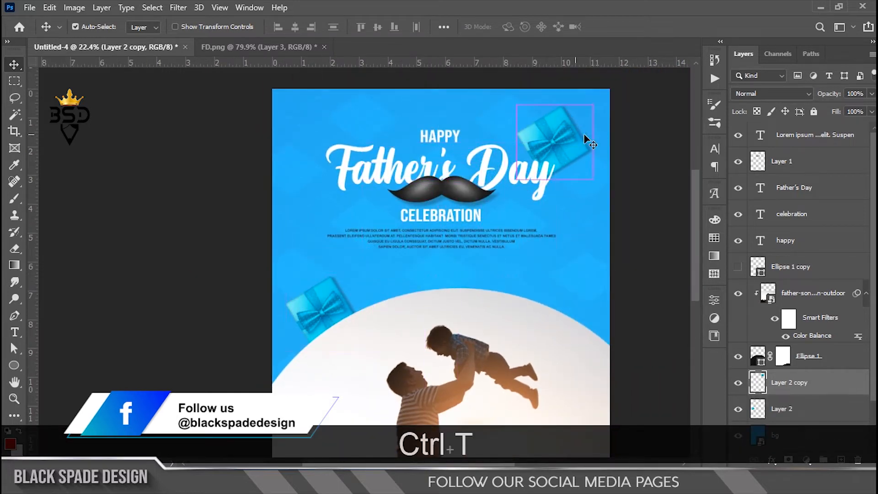
left_click_drag(594, 165, 561, 182)
left_click_drag(581, 151, 616, 146)
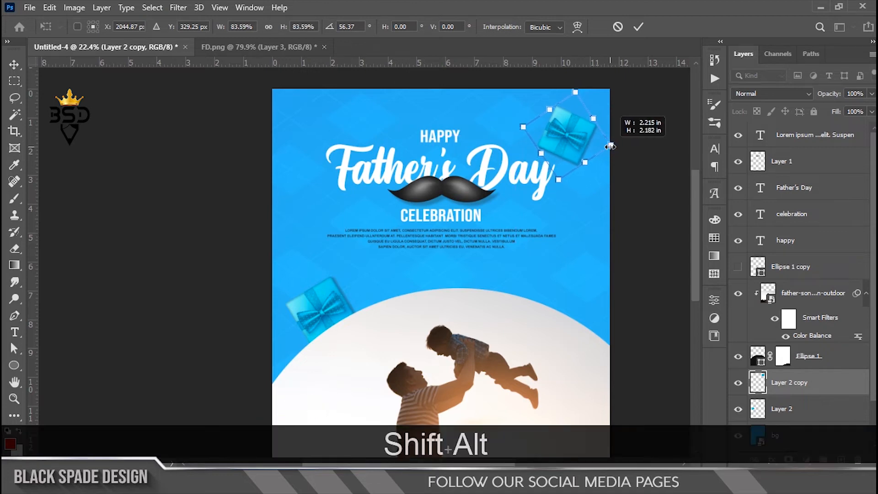
key("Return")
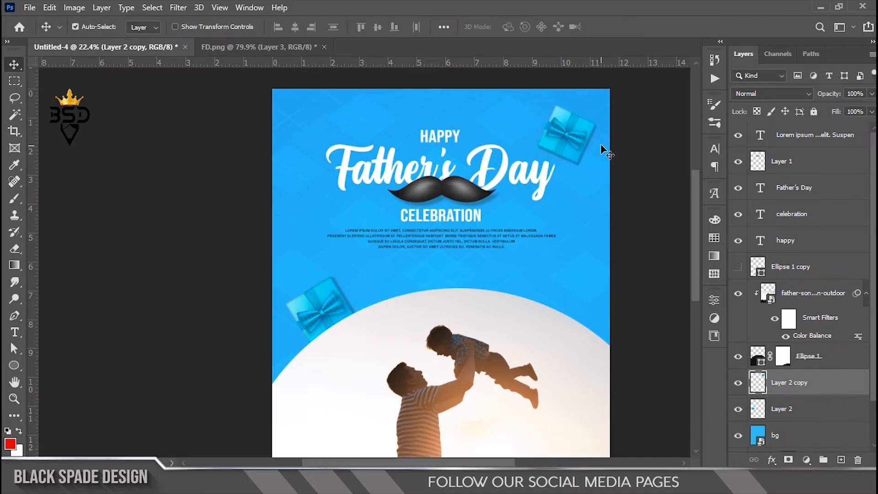
Step: Duplicate the blue gift to the left of Father's Day, scaled to about 60% and rotated about -26°
scroll(567, 154, "down", 2)
scroll(567, 154, "up", 3)
key("space")
left_click_drag(487, 183, 555, 270)
left_click_drag(615, 187, 344, 232)
key("ctrl+t")
scroll(346, 232, "up", 2)
left_click_drag(383, 196, 381, 216)
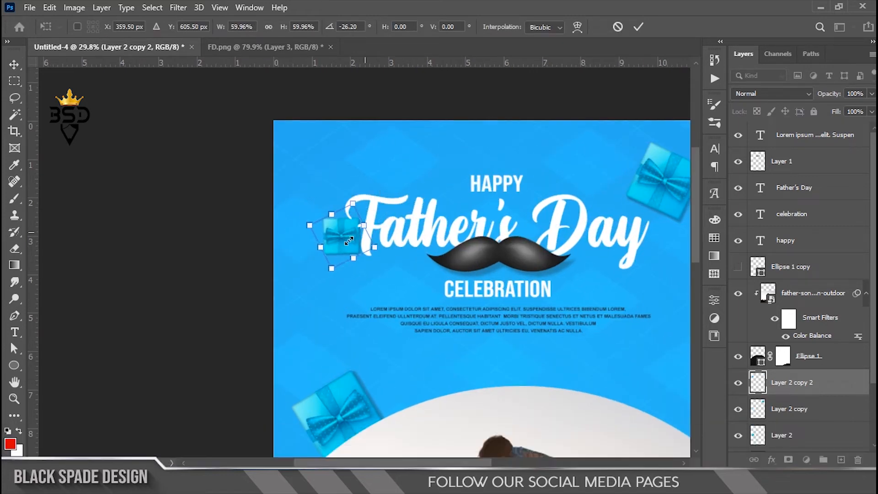
key("Return")
scroll(348, 222, "down", 2)
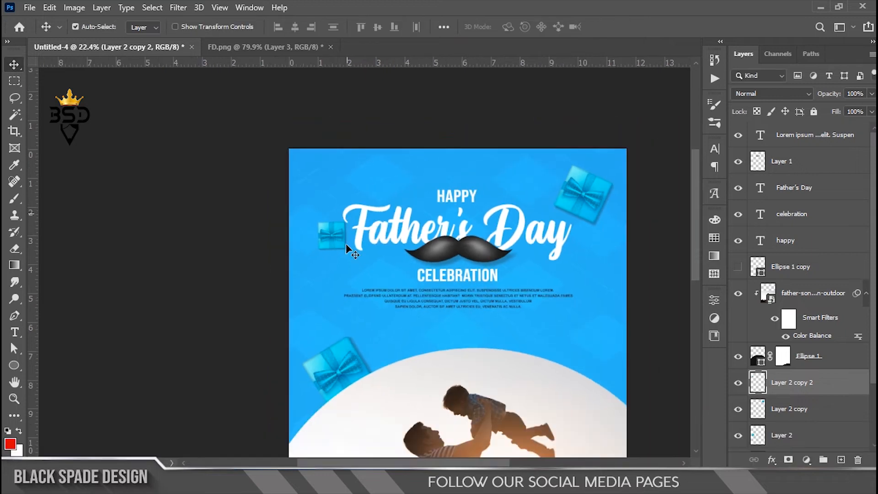
Step: In FD.png, lasso the red-ribbon gift box on Layer 1 and cut it to a new layer
left_click(276, 50)
right_click(526, 184)
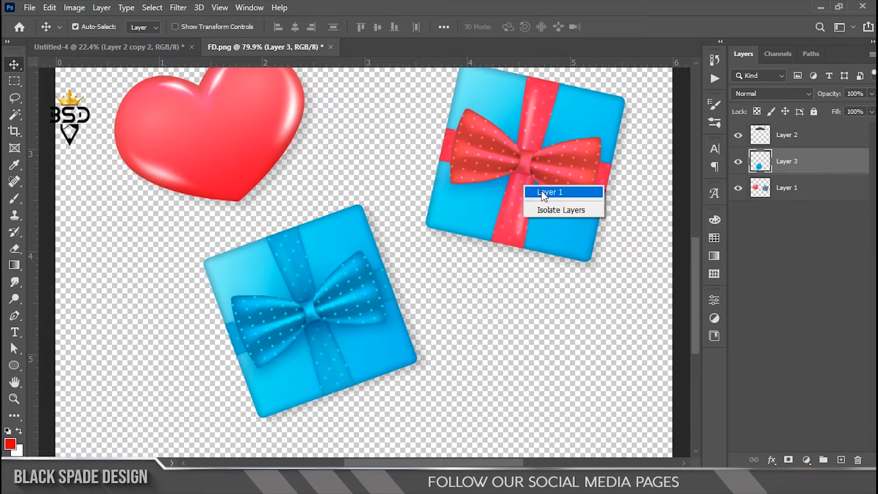
left_click(536, 191)
key("l")
key("space")
left_click_drag(469, 183, 390, 291)
mouse_move(321, 212)
left_mouse_down()
mouse_move(344, 162)
mouse_move(576, 209)
left_mouse_up()
left_click_drag(302, 270, 306, 247)
right_click(417, 221)
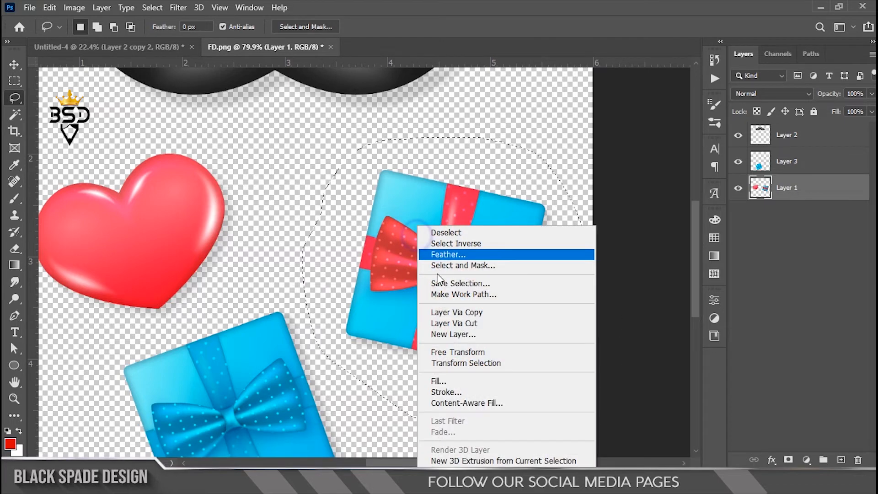
left_click(451, 323)
Step: Bring the red-ribbon gift into the poster, scale it to about 118% and place it behind the arc's right side
key("v")
left_click_drag(470, 247, 155, 45)
left_click_drag(579, 284, 578, 281)
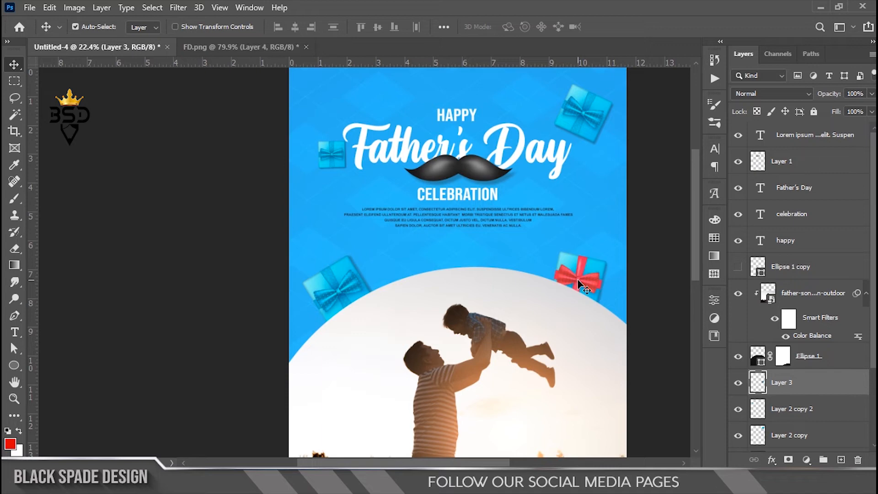
scroll(576, 279, "up", 2)
key("ctrl+t")
left_click_drag(542, 240, 526, 226)
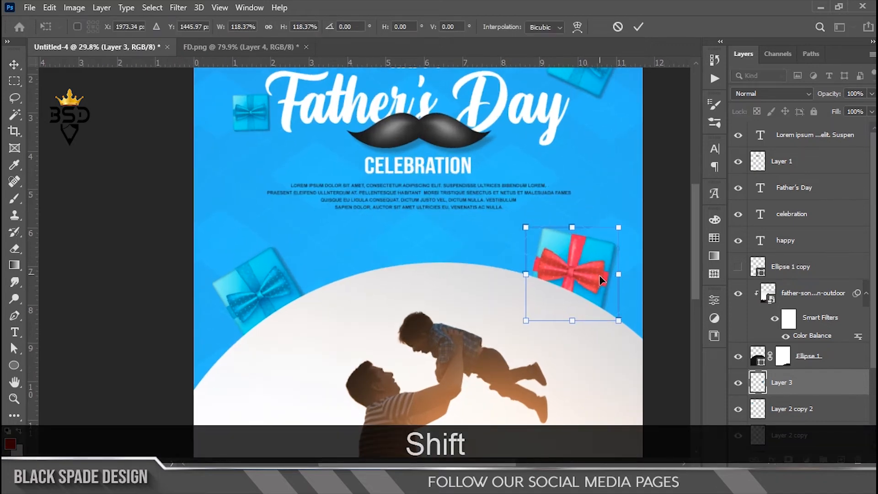
left_click_drag(599, 273, 586, 263)
key("Return")
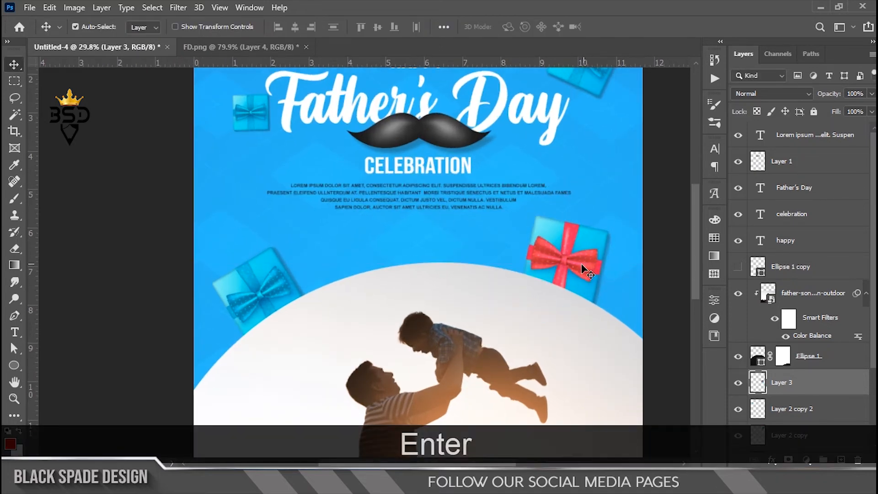
Step: Duplicate the red-ribbon gift beside the lower-left blue gift and scale the copy to about 77%
left_click_drag(575, 270, 329, 288)
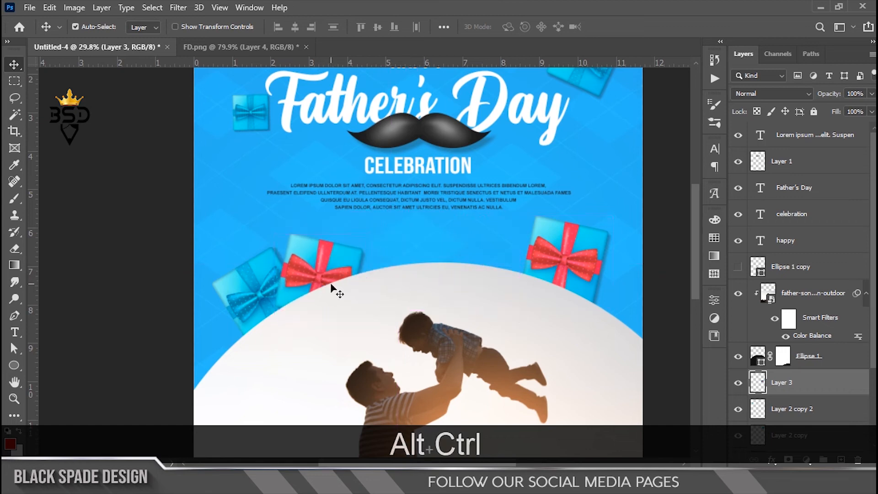
key("ctrl+t")
left_click_drag(368, 231, 354, 241)
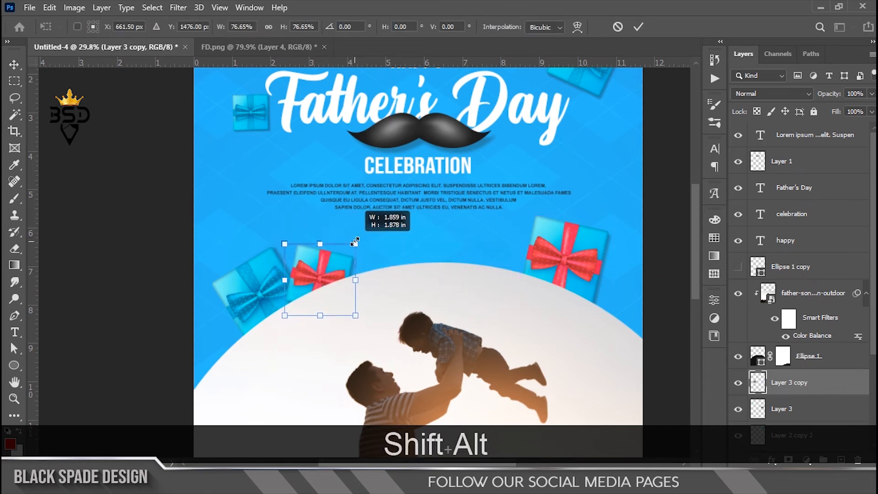
scroll(316, 283, "up", 2)
left_click_drag(316, 283, 340, 265)
key("Return")
scroll(354, 251, "down", 4)
Step: Duplicate the red-ribbon gift to the left of HAPPY, scaled to about 60% and rotated about -58°
scroll(352, 260, "up", 1)
key("space")
left_click_drag(330, 233, 405, 175)
scroll(399, 338, "up", 1)
key("ctrl+t")
left_click_drag(459, 189, 400, 161)
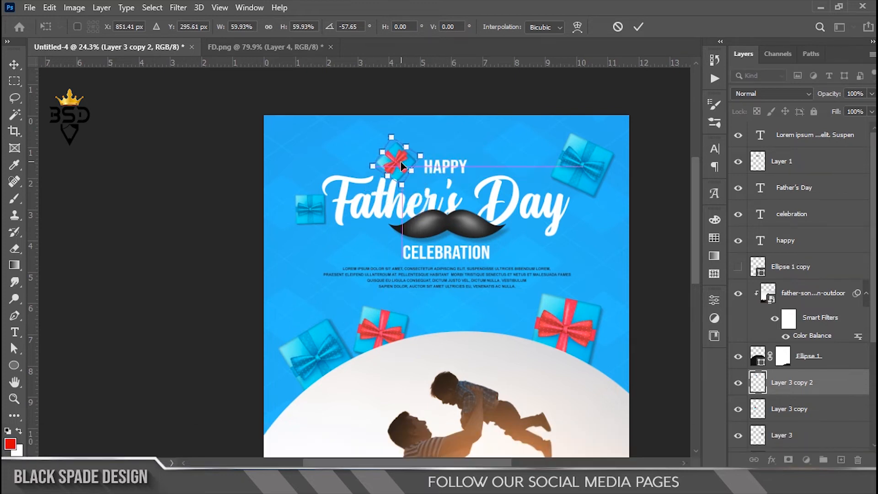
key("Return")
scroll(401, 162, "down", 1)
scroll(415, 178, "up", 3)
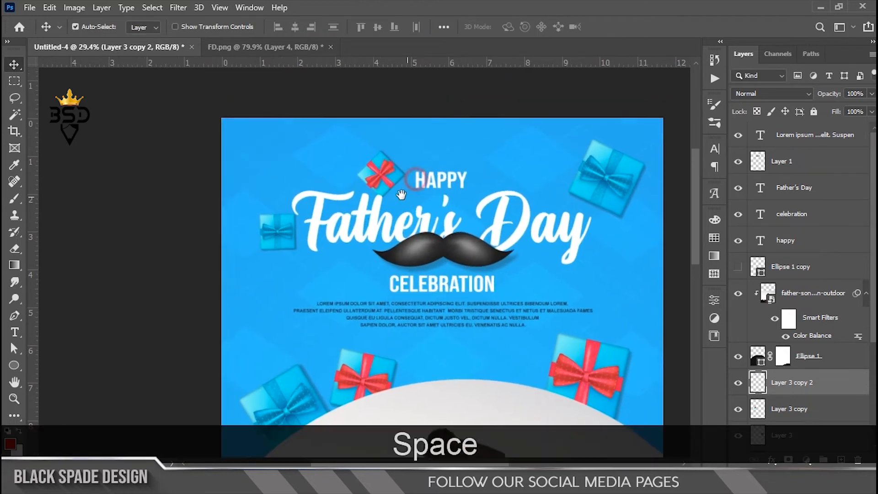
scroll(422, 170, "down", 2)
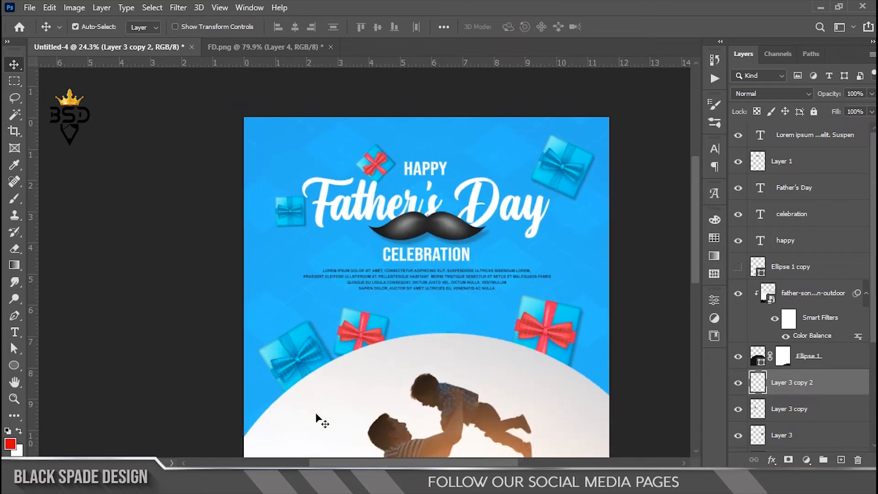
Step: Bring the red heart from FD.png into the poster and resize it
left_click(265, 47)
left_click_drag(252, 219, 309, 51)
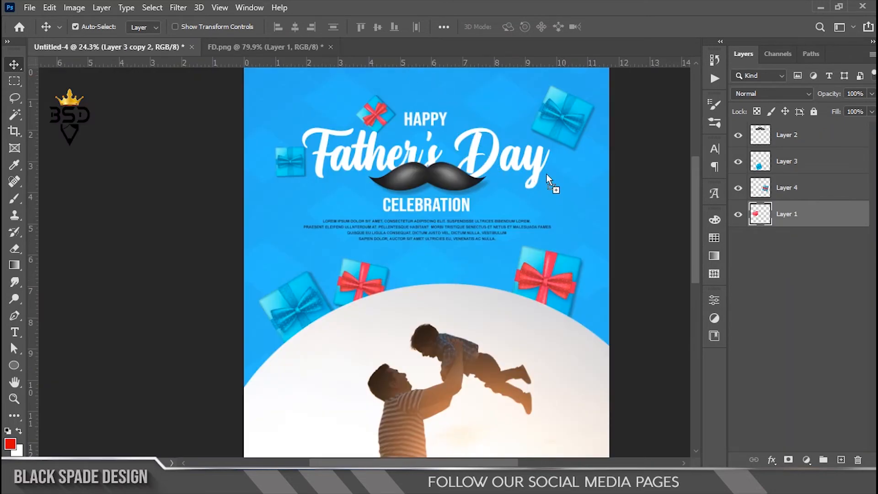
left_click_drag(547, 175, 548, 182)
left_click_drag(544, 237, 496, 210)
key("Return")
Step: Rotate the small heart copy and place it partly behind the tail of the y in Day
scroll(537, 169, "up", 5)
key("ctrl+t")
left_click_drag(570, 185, 572, 270)
left_click_drag(563, 225, 514, 227)
key("Return")
scroll(485, 220, "down", 5)
Step: Position the large heart at the top of the photo arc, move its layer above the photo and rotate it about -3.7°
left_click_drag(393, 321, 407, 303)
scroll(407, 300, "up", 2)
right_click(411, 302)
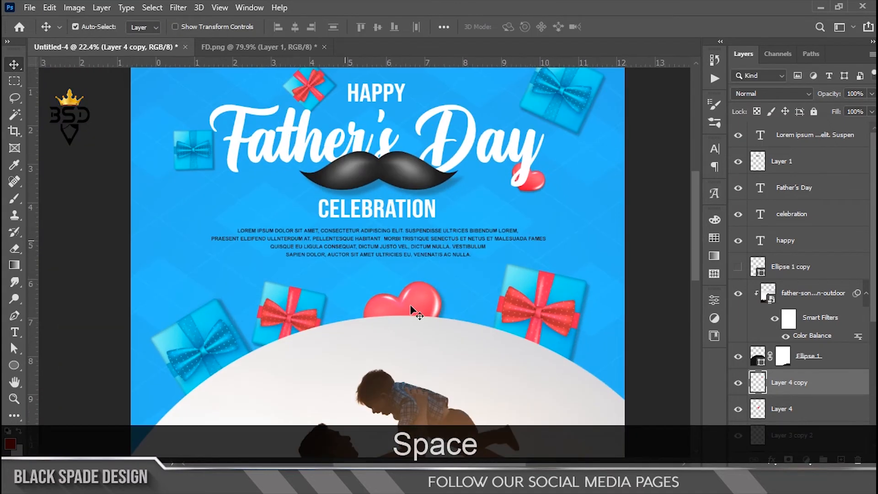
left_click(418, 307)
left_click_drag(754, 396, 761, 279)
key("ctrl+t")
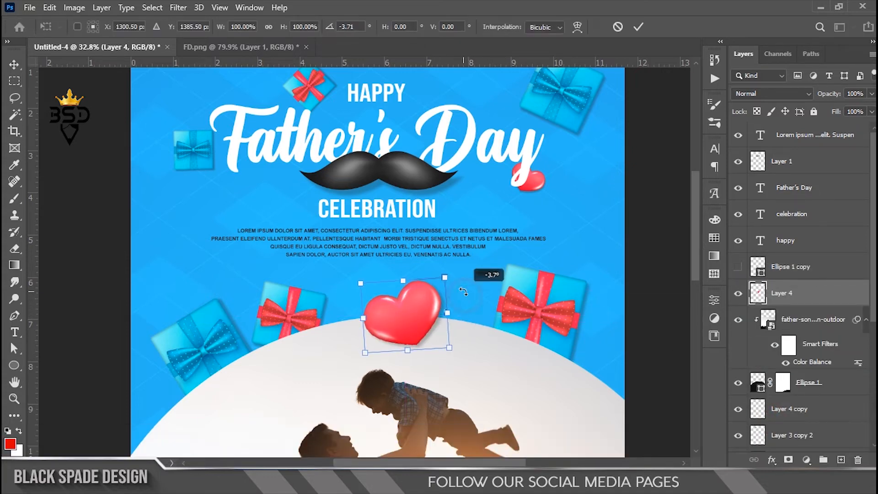
key("Return")
Step: Select the father-and-son photo layer and enlarge the photo to about 92% scale
scroll(416, 324, "down", 4)
left_click_drag(419, 336, 423, 172)
scroll(432, 300, "up", 2)
right_click(407, 194)
left_click(416, 201)
scroll(416, 201, "down", 2)
key("ctrl+t")
left_click_drag(528, 220, 544, 212)
key("Return")
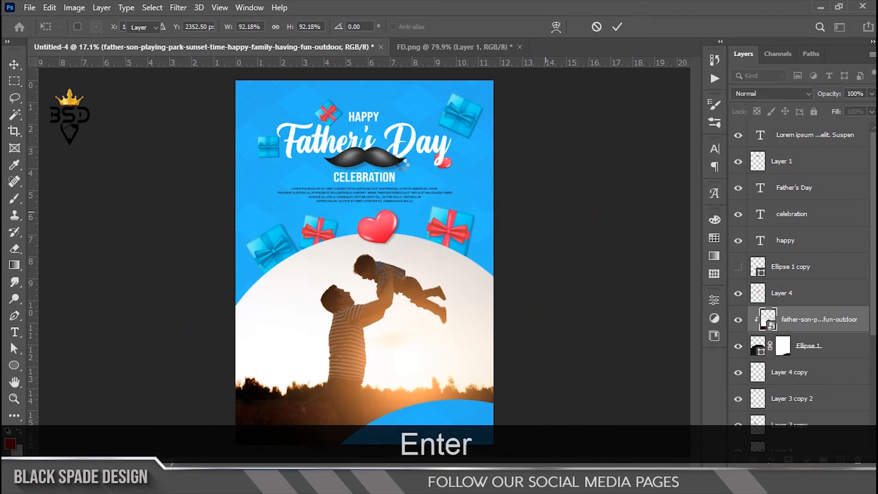
Step: Scale the Father's Day title up from its centre to about 107%
scroll(388, 162, "down", 1)
scroll(387, 161, "up", 2)
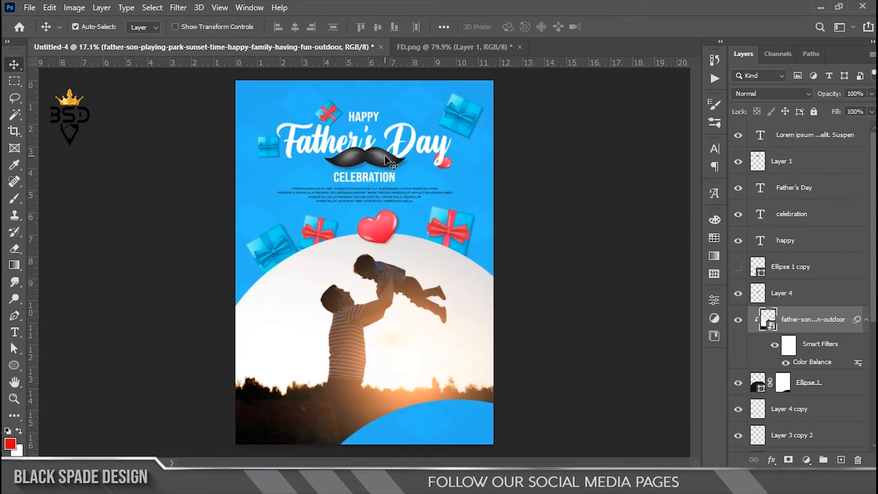
key("space")
key("space")
scroll(389, 163, "up", 2)
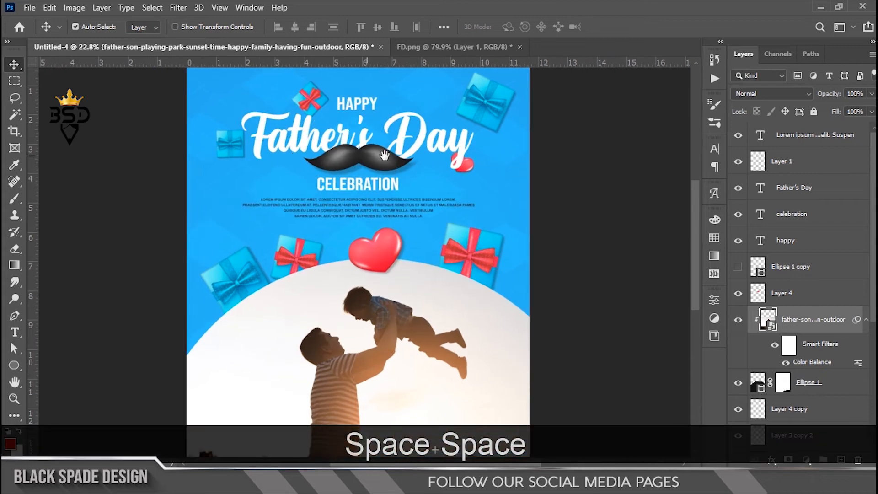
key("ctrl+t")
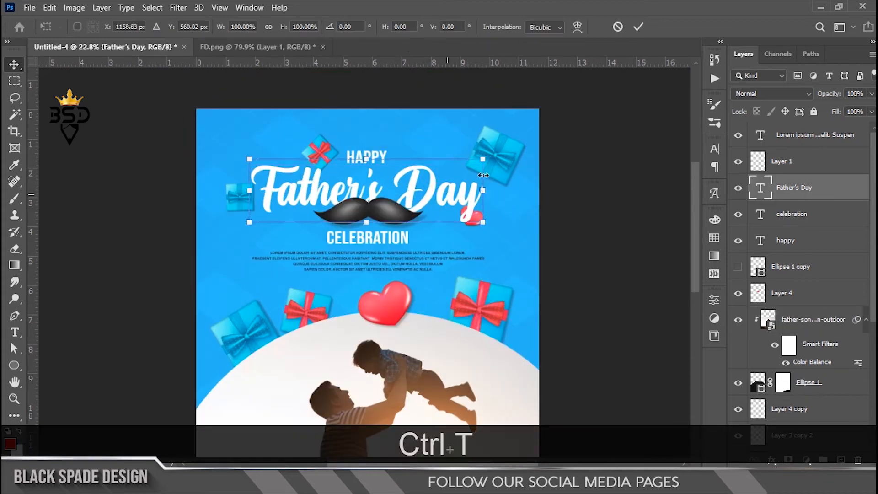
left_click_drag(485, 160, 491, 157)
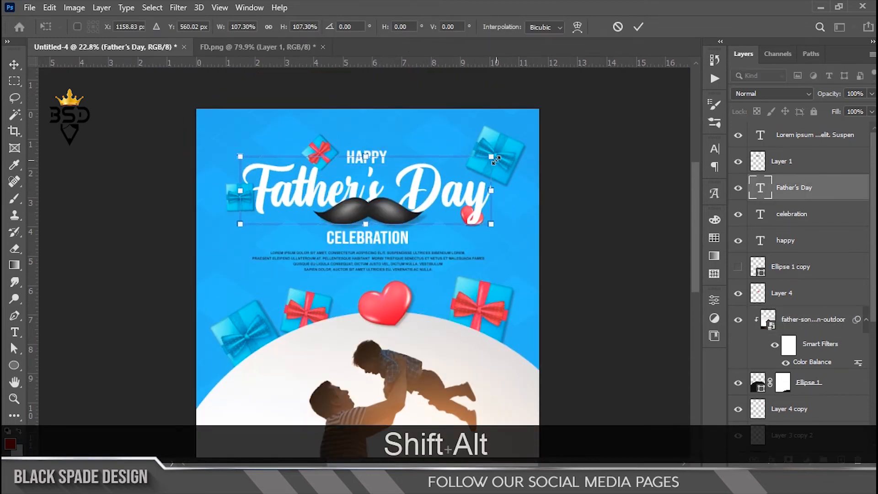
key("Return")
Step: Nudge the small blue gift left and slightly down, clear of the F in Father's
scroll(268, 190, "up", 2)
right_click(235, 199)
left_click(243, 204)
key("Left")
key("Left")
key("Left")
key("Left")
key("Left")
key("Left")
key("Left")
key("Left")
key("Left")
key("Left")
key("Left")
key("Left")
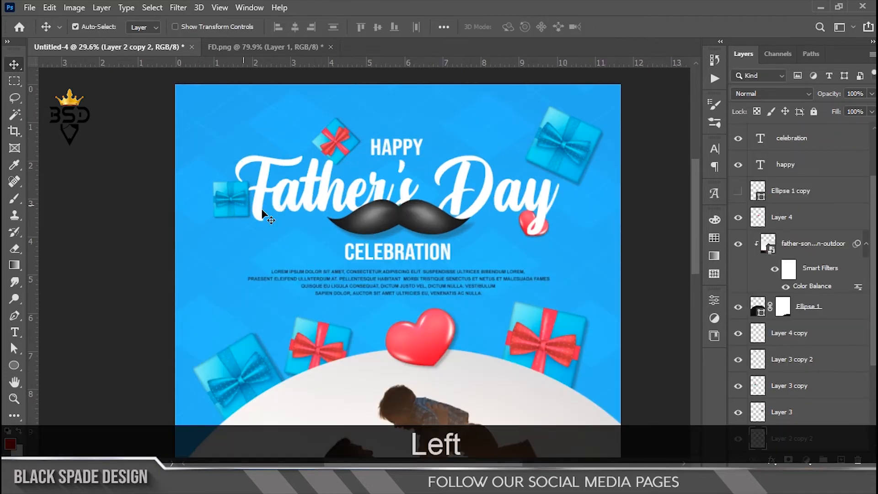
Step: Select the Father's Day title and nudge it slightly to the right
right_click(523, 220)
left_click(536, 225)
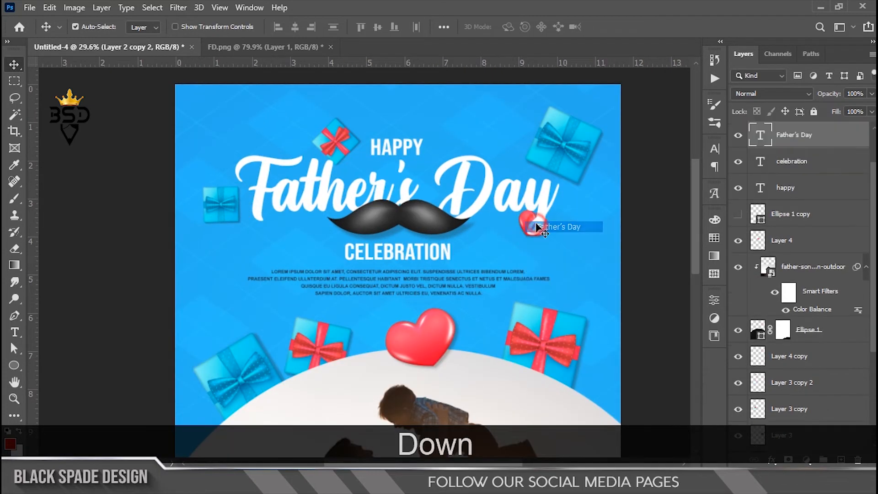
key("Right")
key("Right")
key("Right")
key("Right")
key("Right")
key("Right")
key("Right")
key("Right")
scroll(534, 225, "up", 2)
scroll(536, 226, "up", 2)
Step: Move the small heart behind the y in Day further to the right
right_click(531, 220)
left_click(549, 241)
key("ctrl+t")
left_click_drag(544, 240, 563, 241)
key("Return")
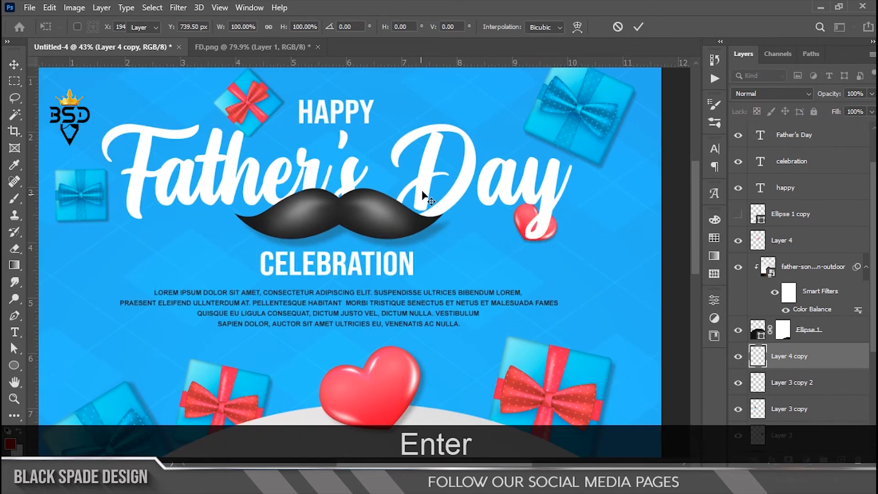
Step: Load the background layer as a full-canvas selection and centre HAPPY, CELEBRATION, Father's Day and the paragraph horizontally within it
scroll(380, 143, "down", 6)
scroll(873, 238, "down", 6)
left_click(754, 439)
scroll(805, 347, "up", 8)
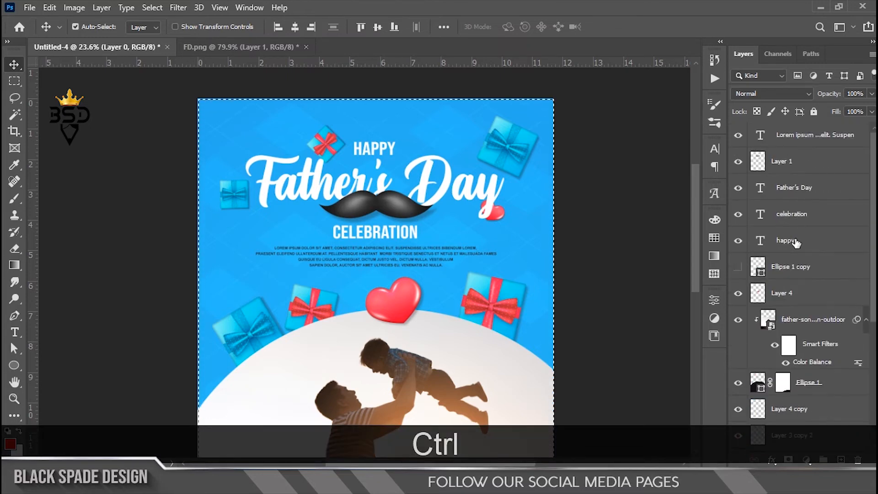
left_click(784, 242)
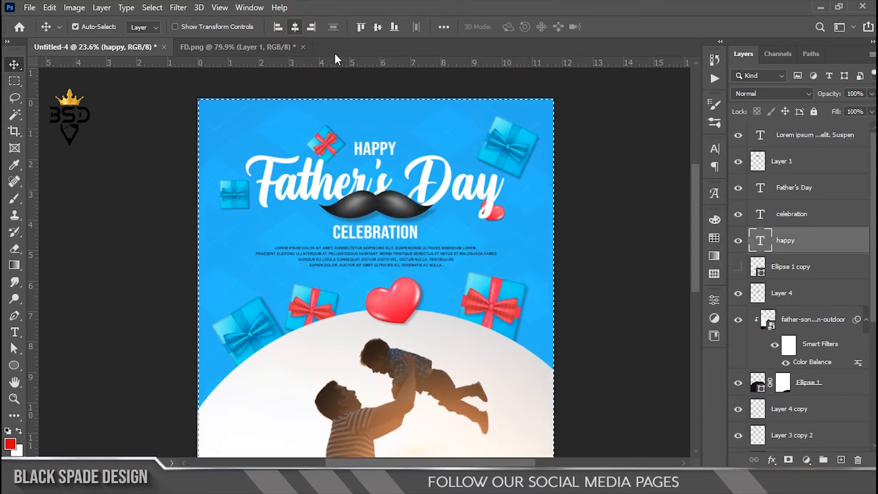
left_click(779, 222)
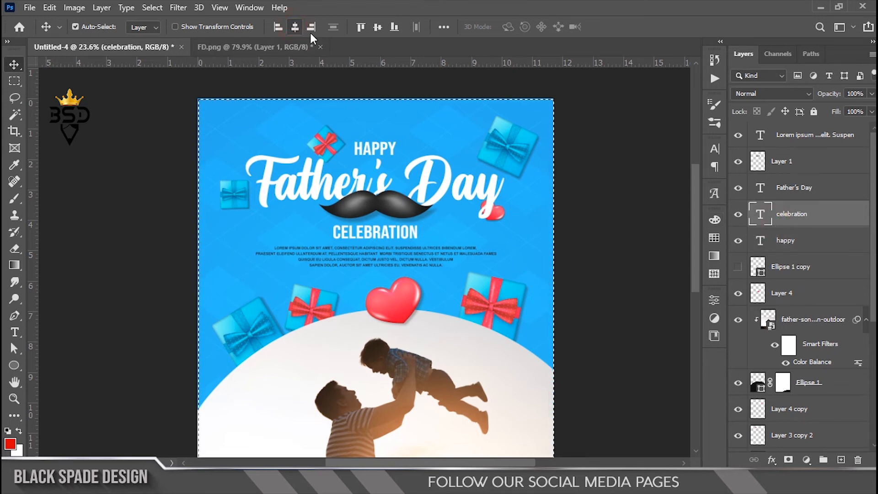
left_click(787, 194)
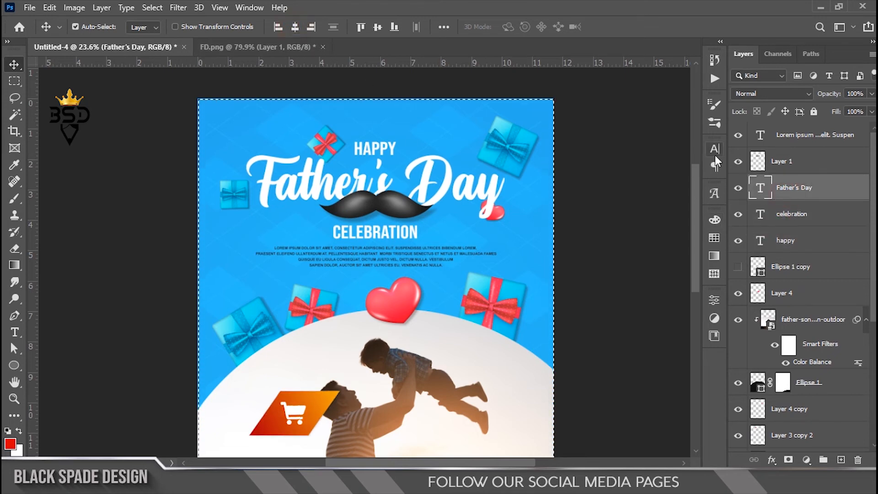
left_click(793, 143)
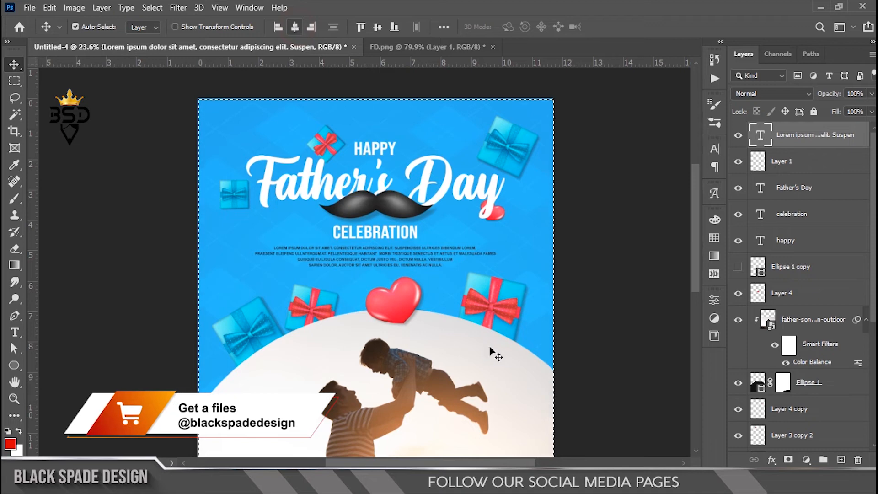
Step: Clear the canvas selection and nudge the lorem ipsum paragraph slightly upward, closer to CELEBRATION
key("ctrl")
key("ctrl+d")
scroll(369, 246, "up", 2)
key("Up")
key("Up")
key("Up")
key("Up")
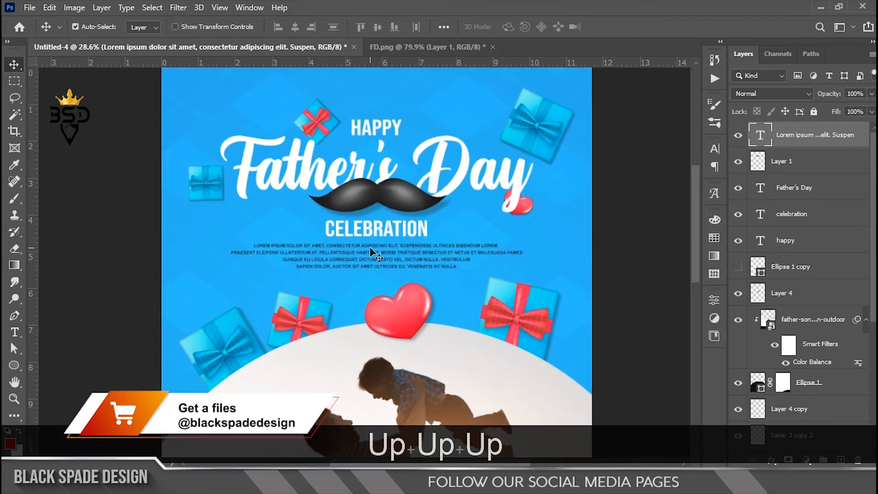
Step: Open the social media icon sheet Icon.png as a separate document alongside the poster
scroll(404, 239, "down", 8)
scroll(431, 401, "up", 7)
key("space")
left_click_drag(433, 397, 392, 260)
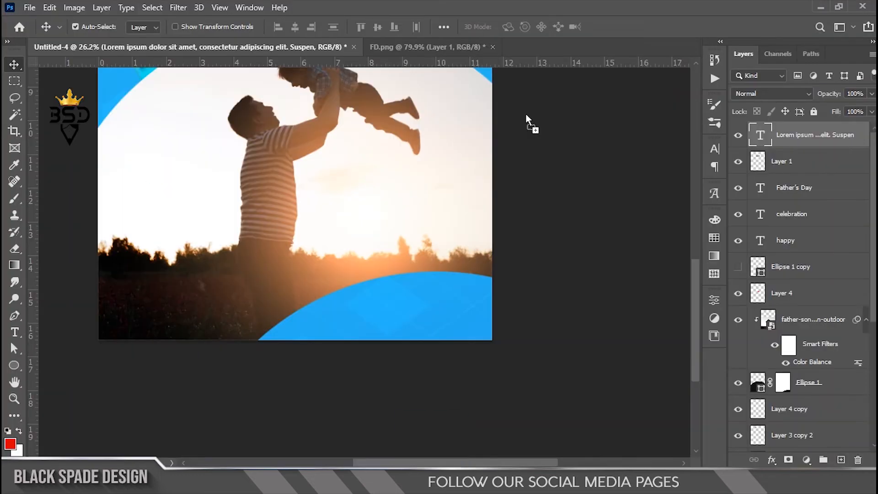
left_click_drag(526, 113, 599, 40)
Step: Select the top row of icons (Facebook, Instagram, YouTube) and place it on its own layer, ready for moving
left_click(14, 81)
left_click_drag(174, 116, 529, 210)
right_click(437, 183)
left_click(508, 280)
key("v")
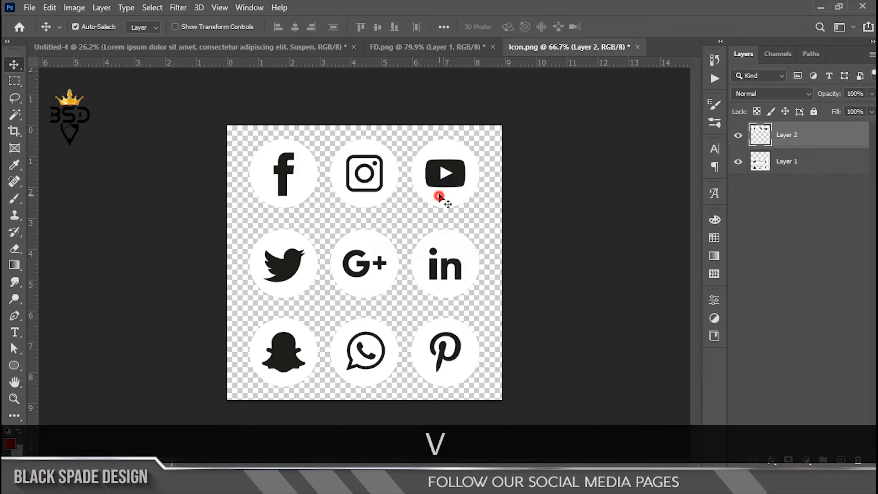